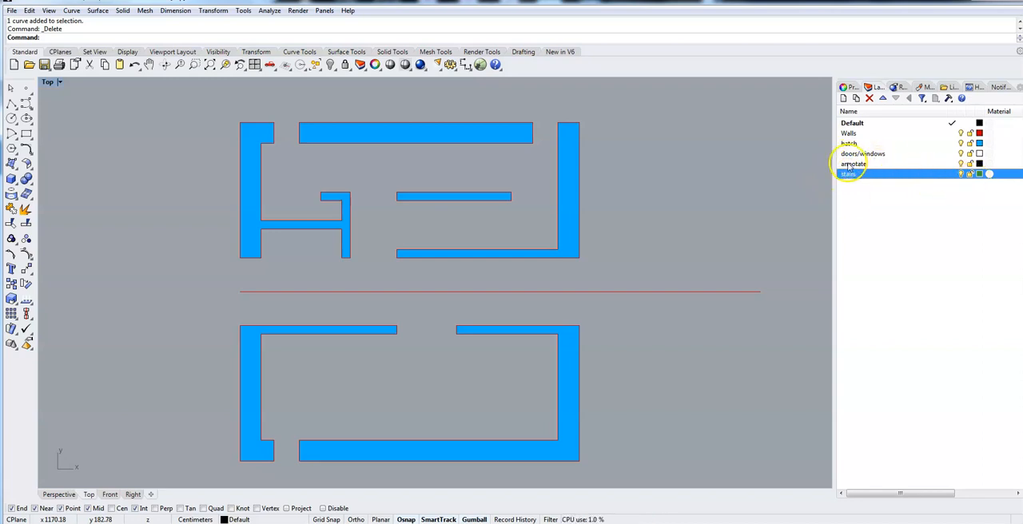
Make the doors/windows layer current and draw polylines across the inner and outer edges of the upper wall's right-hand opening.
left_click(871, 154)
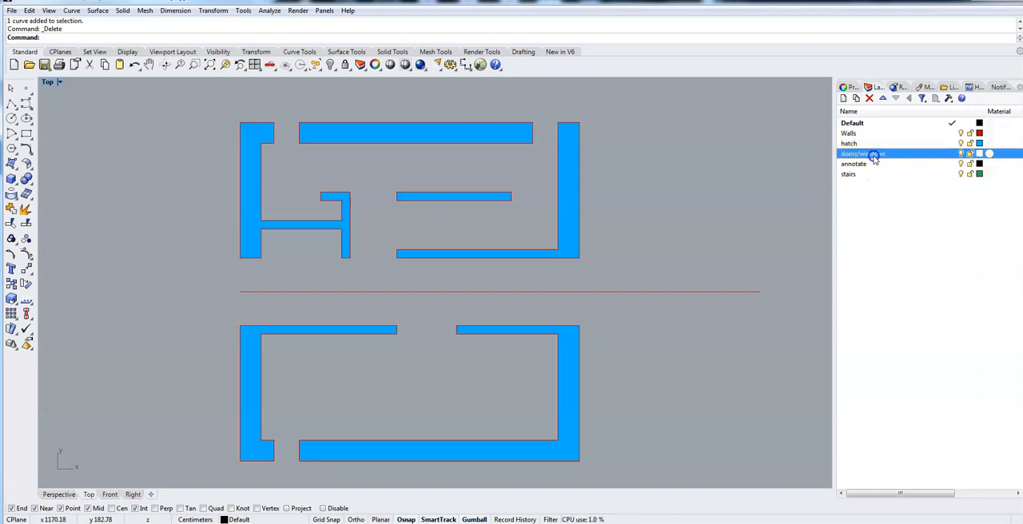
left_click(950, 154)
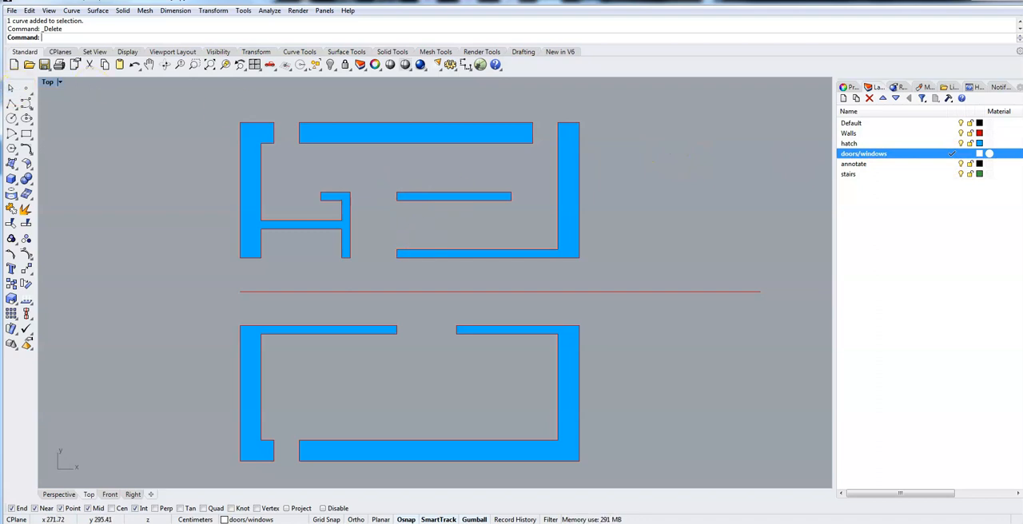
left_click(12, 105)
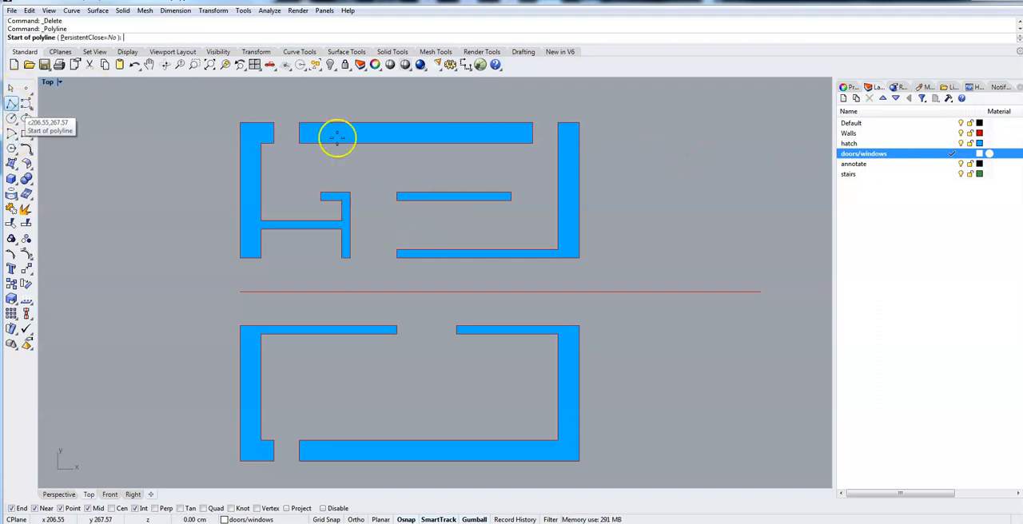
left_click(533, 143)
left_click(558, 143)
right_click(558, 143)
right_click(541, 131)
left_click(533, 122)
left_click(558, 122)
right_click(556, 121)
Draw polylines across the outer and inner edges of the left-hand window opening in the upper plan's top wall.
right_click(271, 130)
left_click(273, 123)
left_click(299, 122)
right_click(299, 127)
right_click(271, 141)
left_click(273, 142)
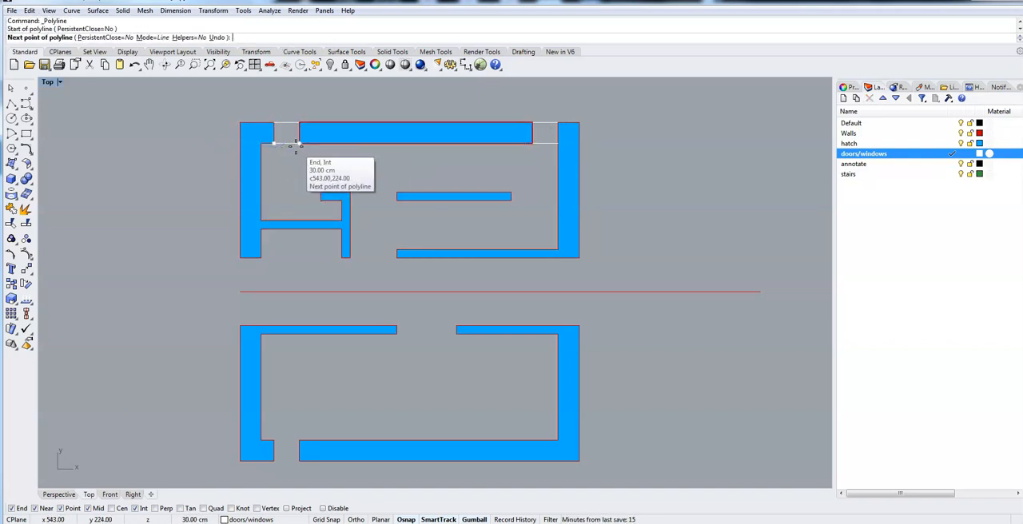
left_click(299, 143)
right_click(297, 146)
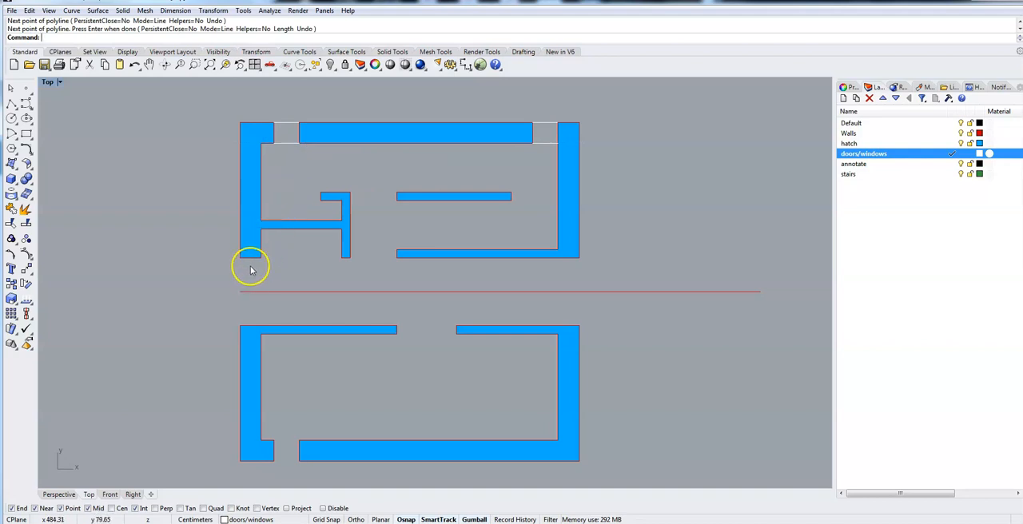
Draw polylines across the outer and inner edges of the opening in the upper plan's bottom wall.
right_click(269, 452)
left_click(274, 461)
left_click(299, 461)
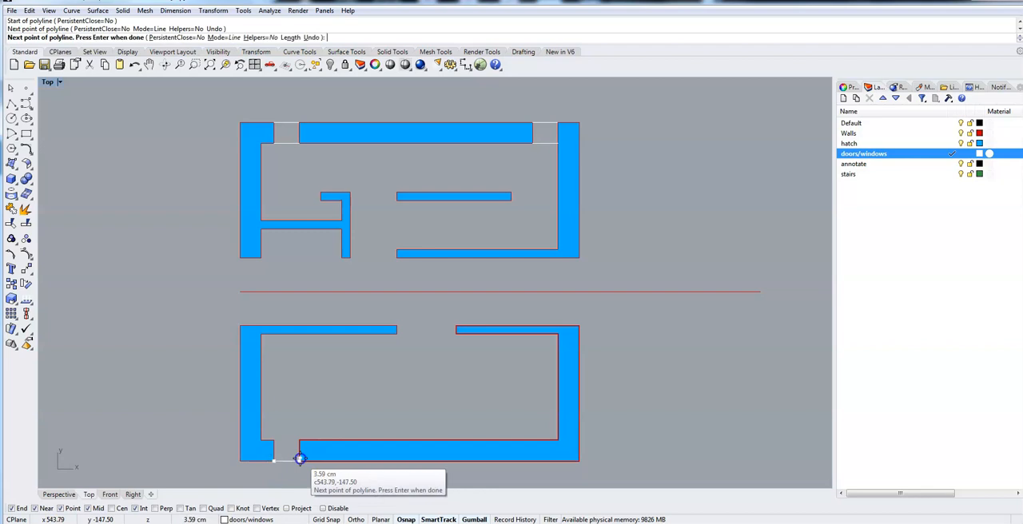
right_click(299, 460)
right_click(280, 436)
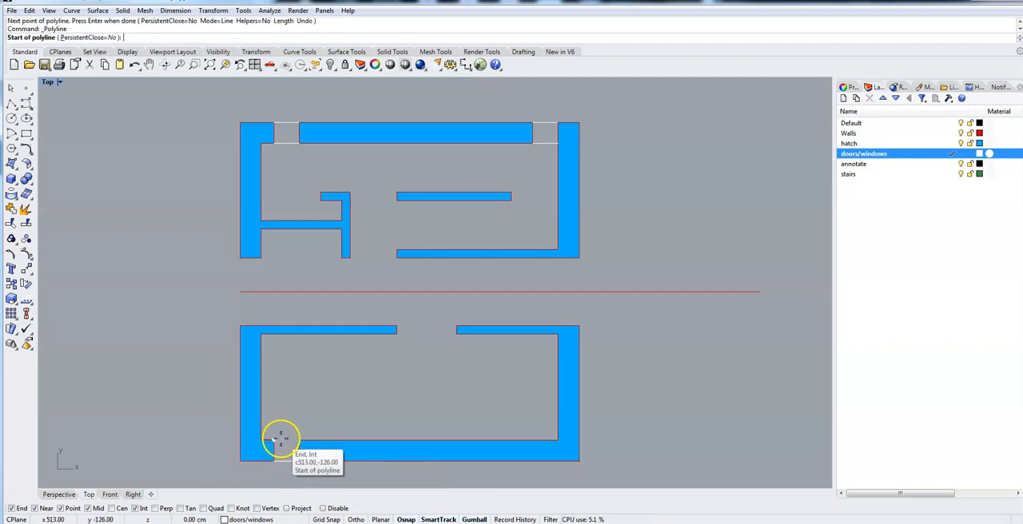
left_click(274, 436)
left_click(299, 439)
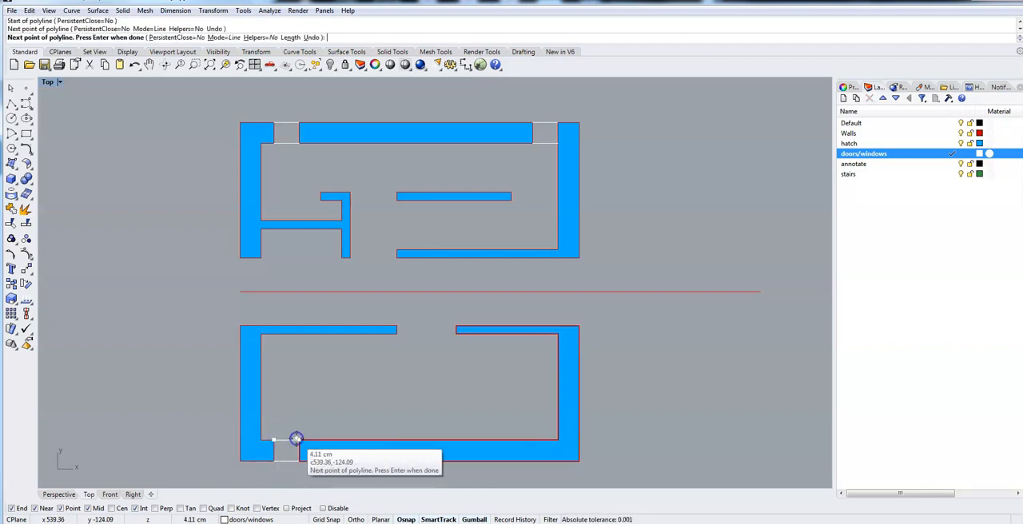
right_click(298, 442)
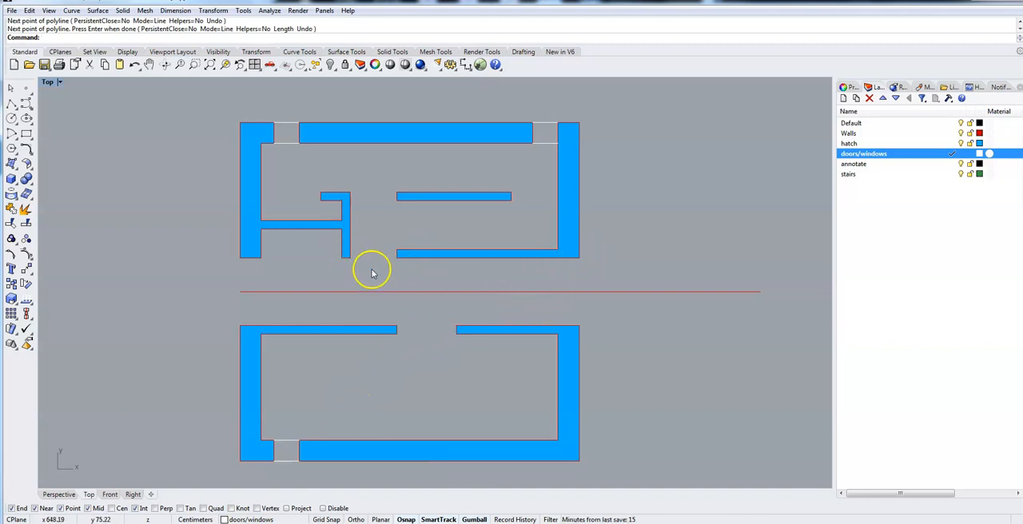
Draw two 70 cm polylines across the doorway in the large lower room's upper wall, one along each wall face.
right_click(423, 333)
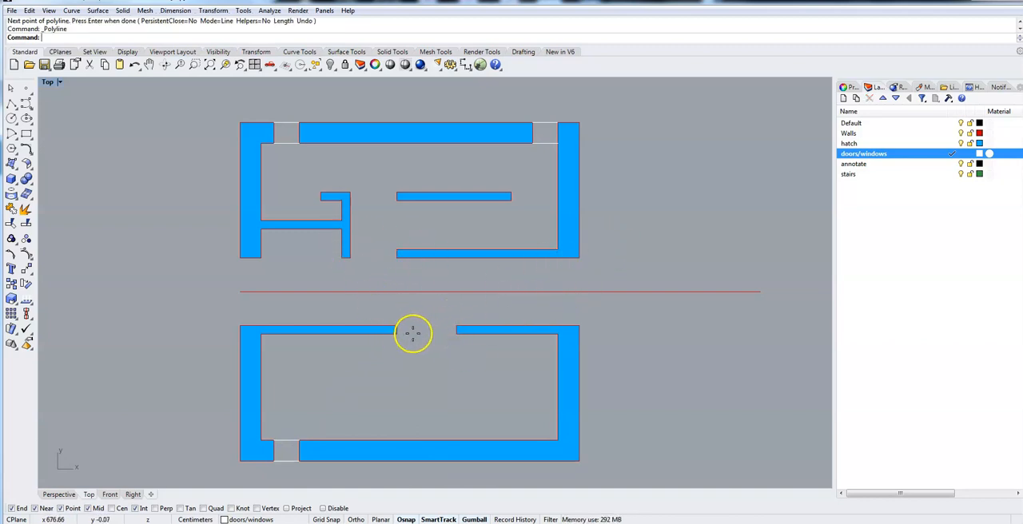
left_click(397, 333)
left_click(460, 338)
right_click(460, 338)
right_click(409, 329)
left_click(396, 327)
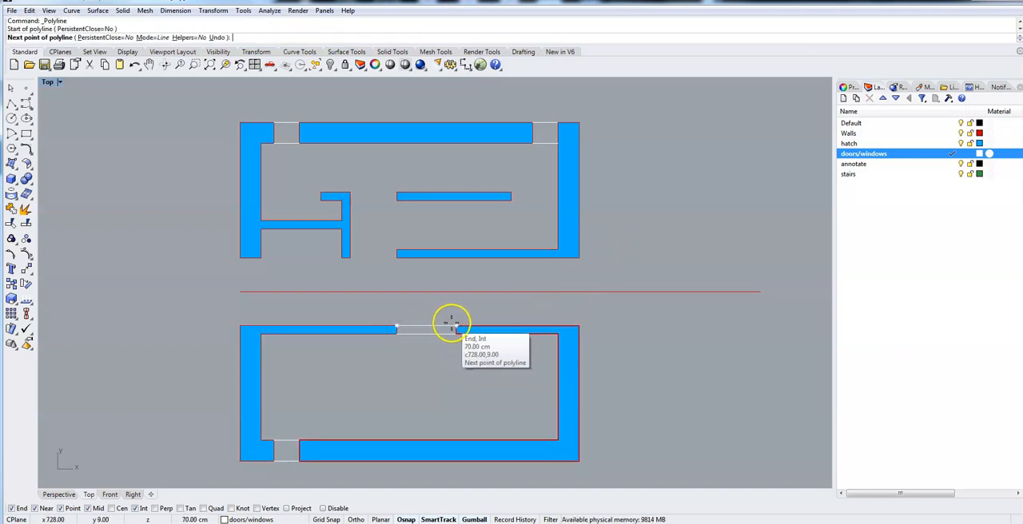
left_click(454, 328)
right_click(463, 320)
Draw a vertical polyline closing the right-hand corridor opening between the two outer wall corners.
right_click(560, 305)
left_click(579, 326)
left_click(578, 261)
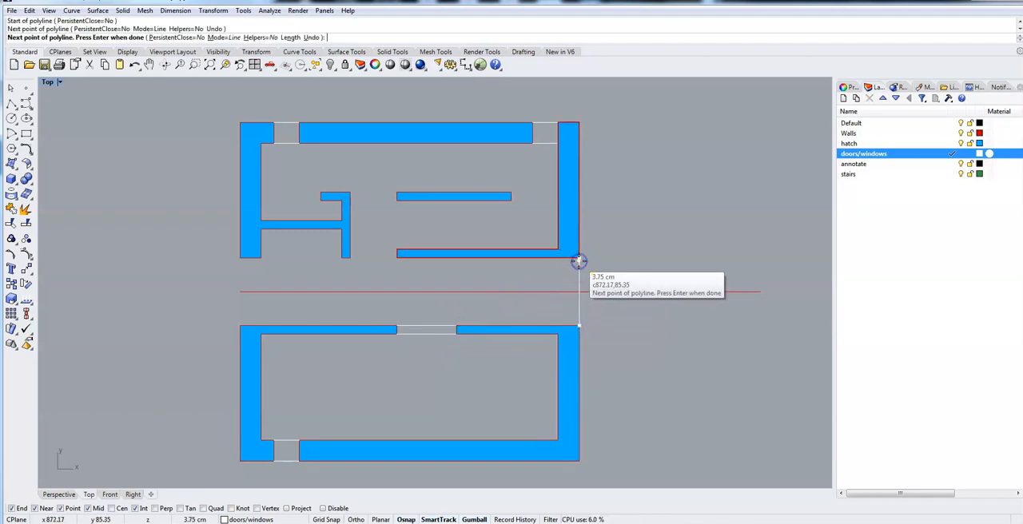
right_click(538, 291)
Copy the vertical line at the right-hand corridor opening 10 cm inward, using an X offset of -10.
left_click(578, 294)
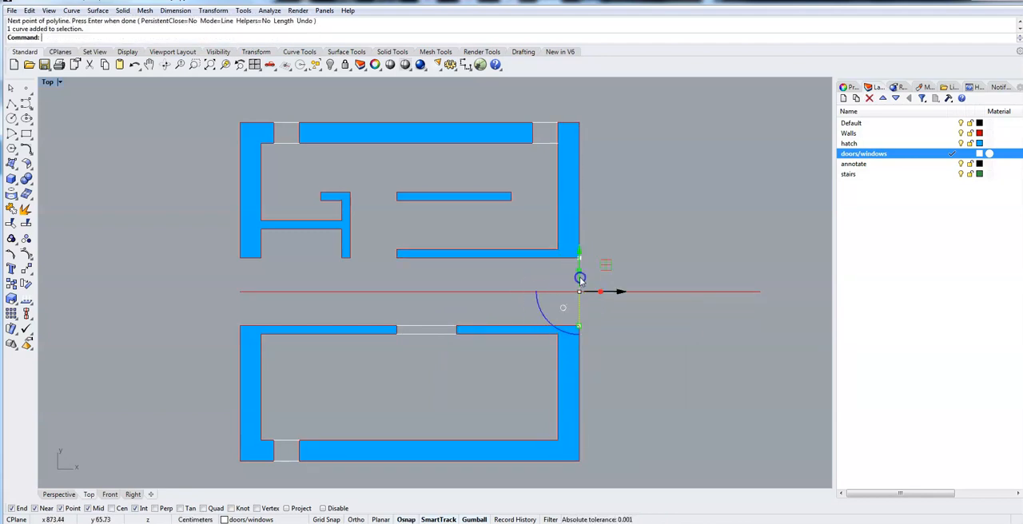
left_click(620, 293)
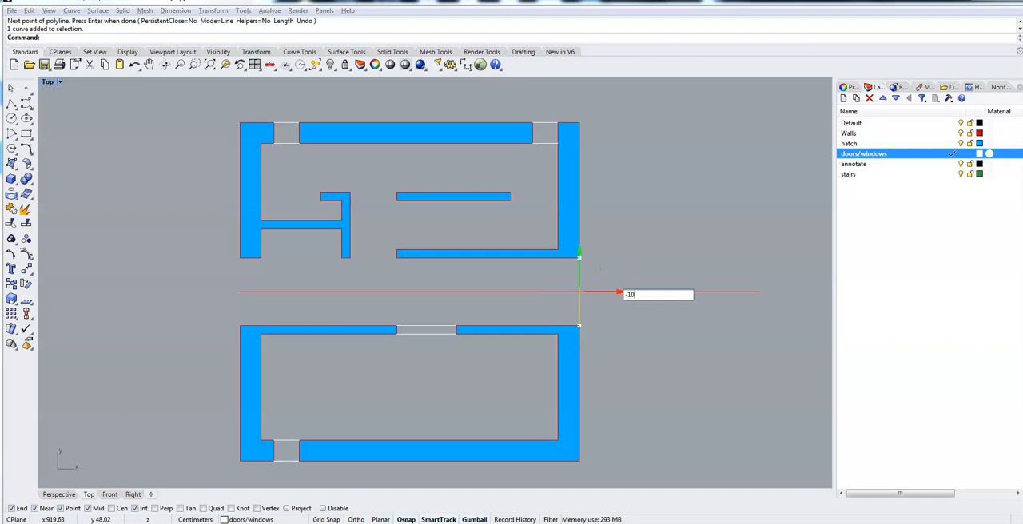
key("Return")
Mirror a copy of both right-hand opening lines to the left-hand opening about the vertical axis through the top wall's midpoint.
left_click(618, 280)
left_click_drag(510, 284, 510, 286)
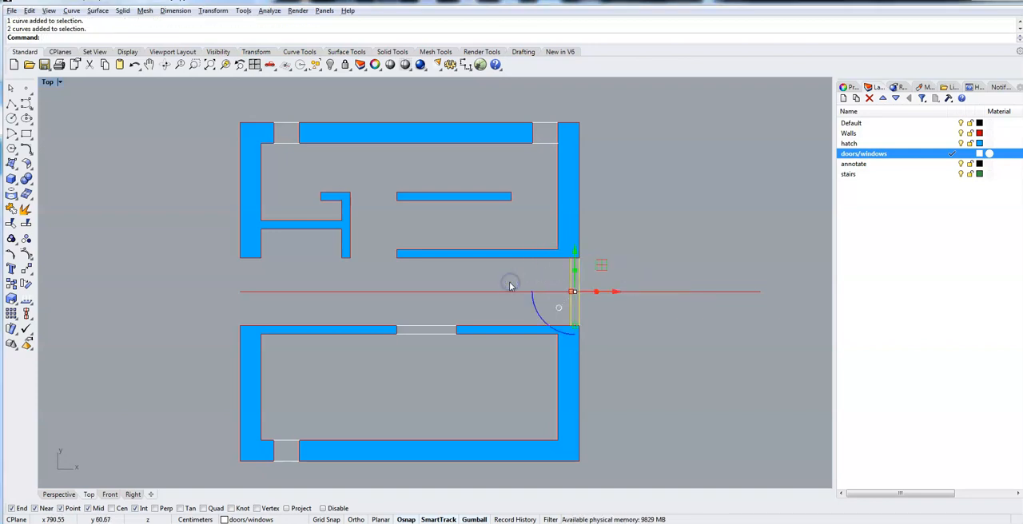
type("Mirro")
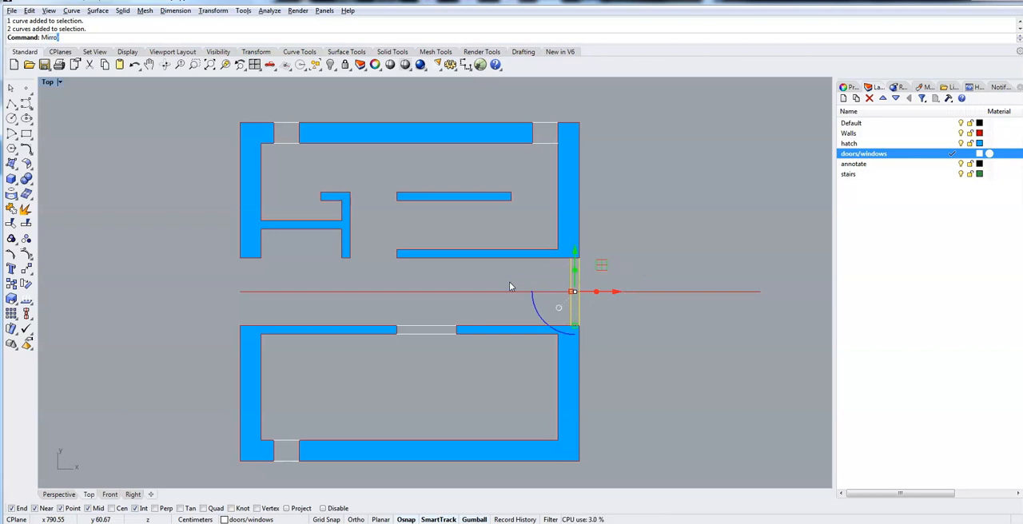
type("r")
key("Return")
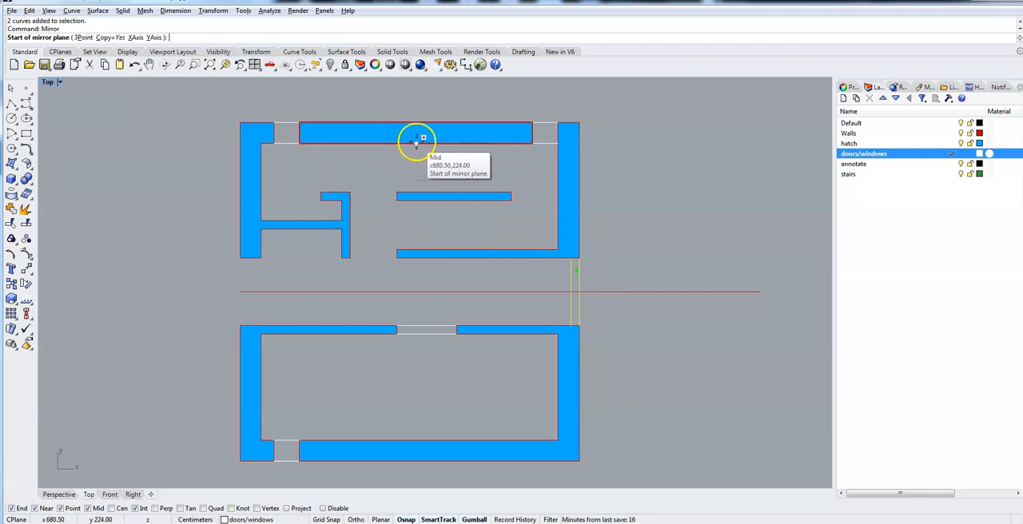
left_click(415, 143)
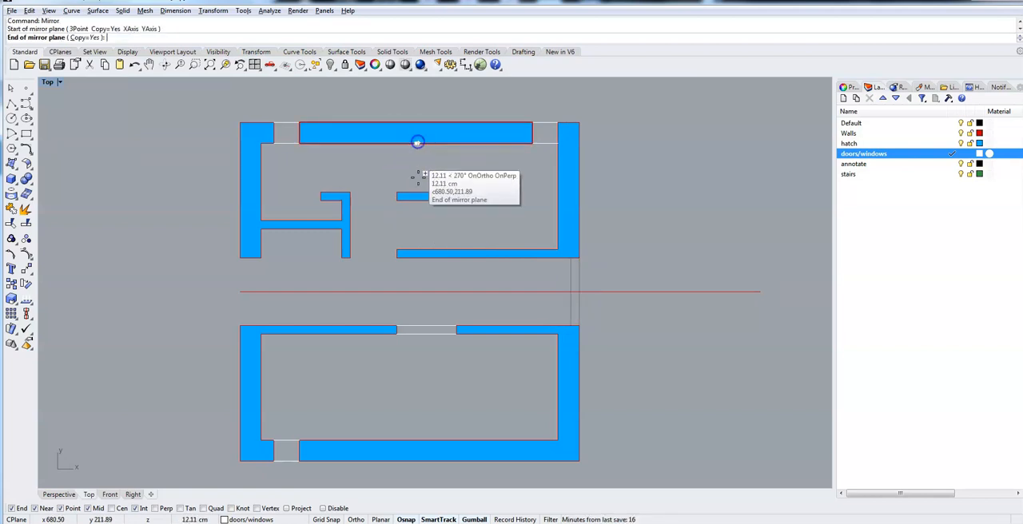
left_click(415, 226)
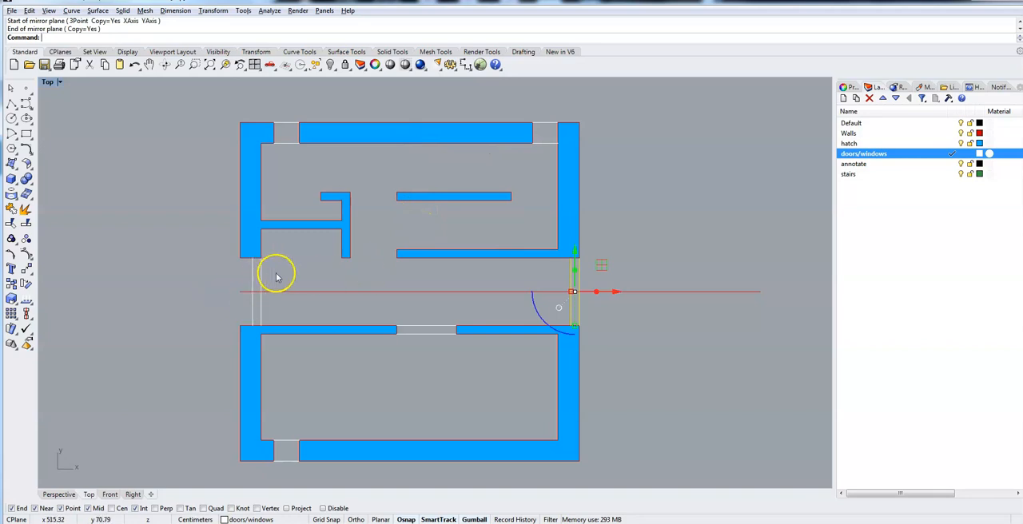
Move the mirrored pair of lines so its outer line snaps to the outer corner of the left-hand wall.
left_click(243, 288)
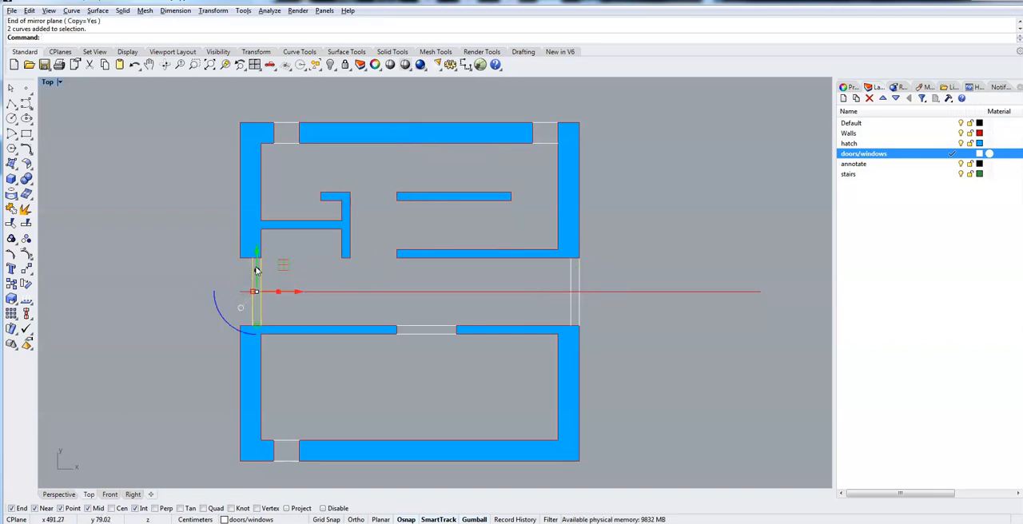
type("Move")
key("Return")
scroll(255, 270, "up", 5)
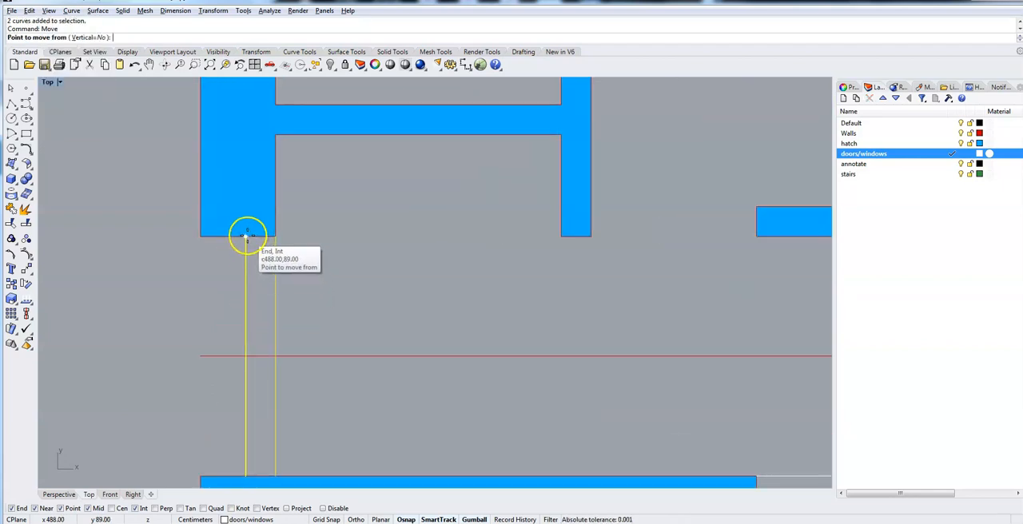
left_click(247, 235)
left_click(201, 235)
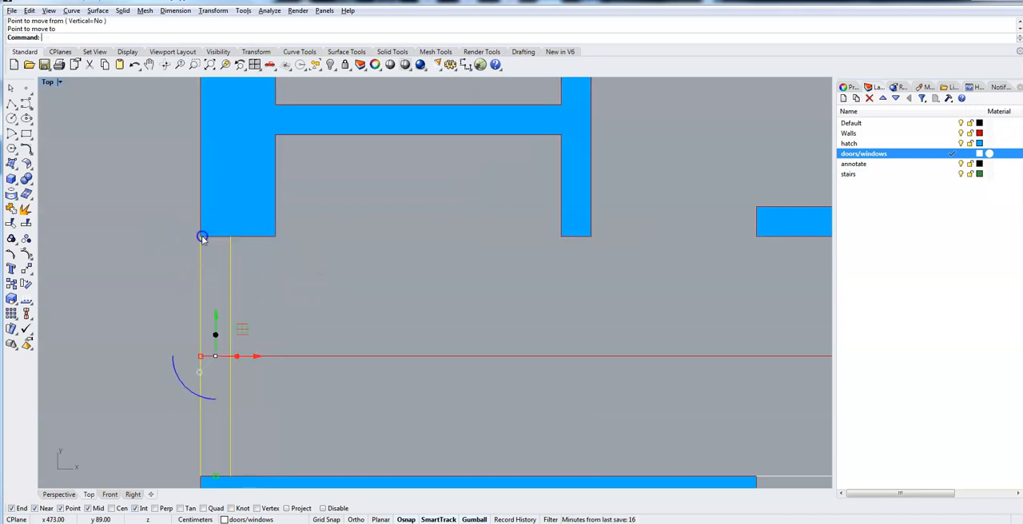
Draw polylines along both faces of the doorway between the small room's wall and the long internal wall above the corridor.
scroll(247, 304, "down", 5)
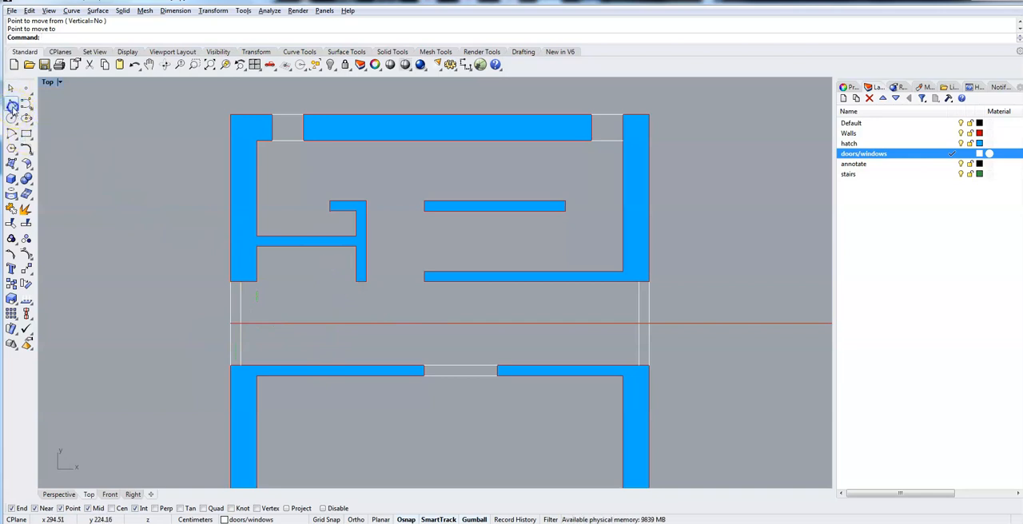
left_click(12, 106)
left_click(366, 278)
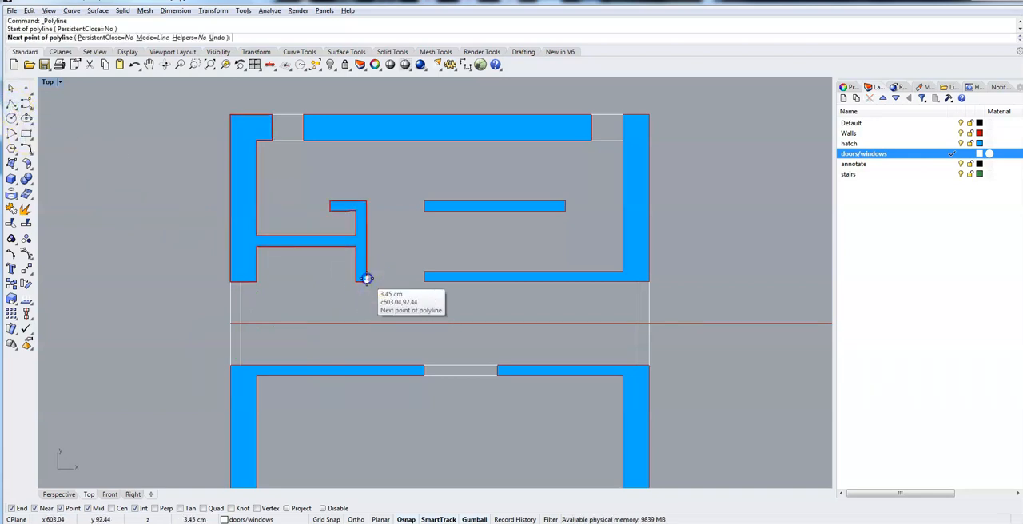
left_click(424, 281)
key("Return")
key("Return")
left_click(424, 276)
left_click(366, 276)
key("Return")
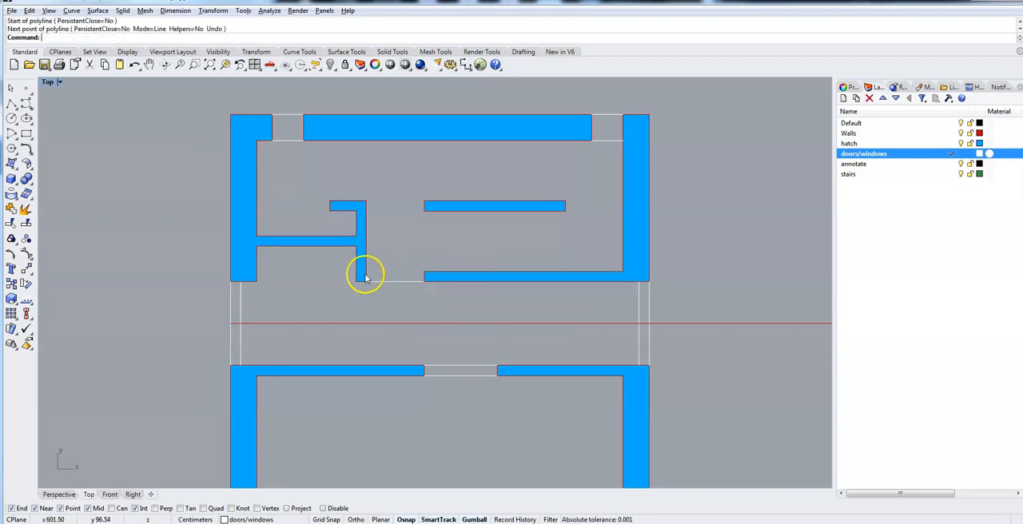
key("Return")
left_click(425, 275)
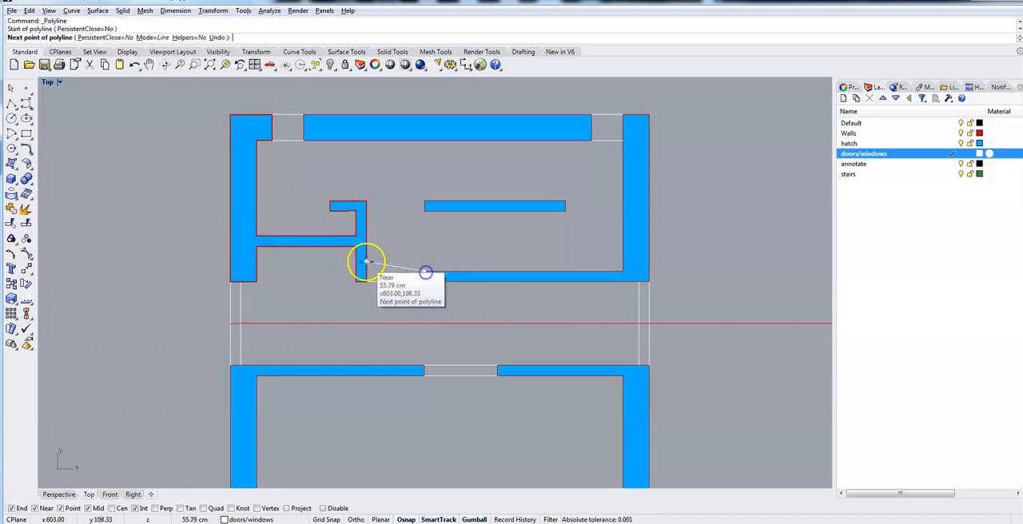
left_click(367, 275)
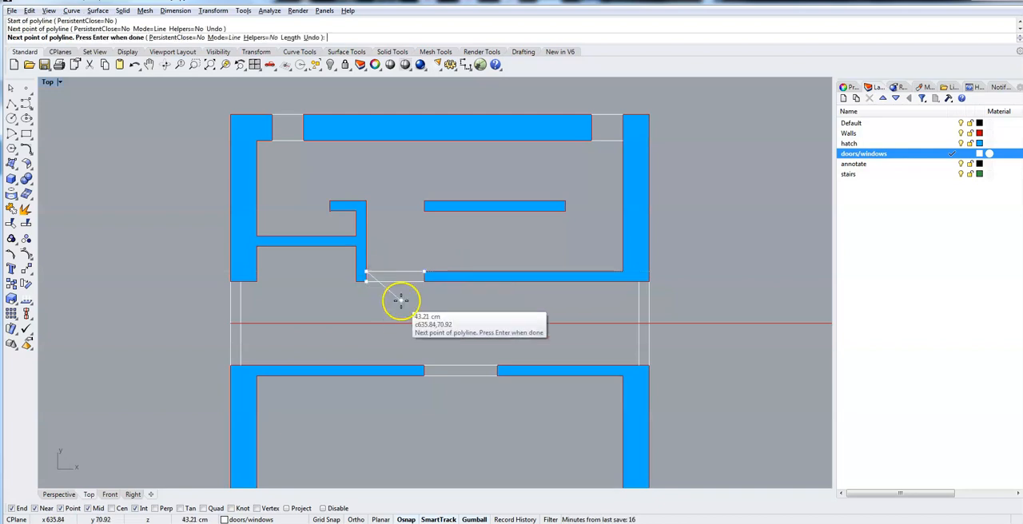
key("Return")
Try to move the two pairs of window lines from the first plan's top wall down to the top wall openings of the plan below.
scroll(449, 426, "down", 3)
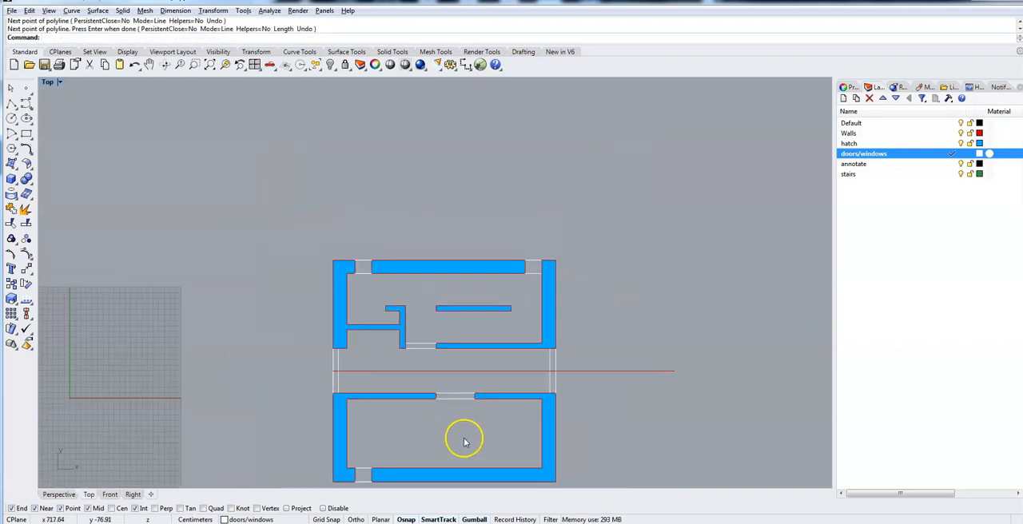
right_click_drag(468, 445, 448, 120)
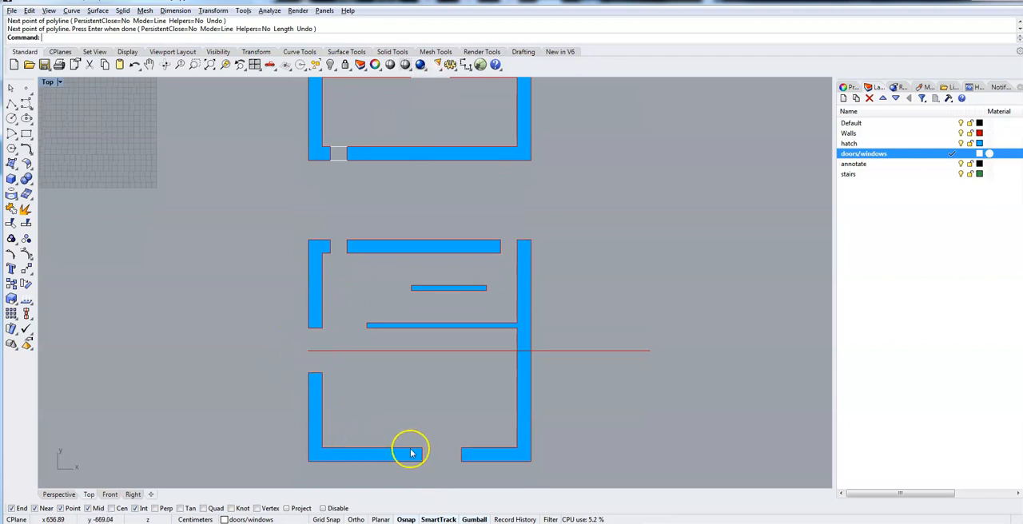
mouse_move(331, 200)
right_mouse_down()
mouse_move(331, 286)
mouse_move(315, 346)
right_mouse_up()
right_click_drag(343, 244, 343, 355)
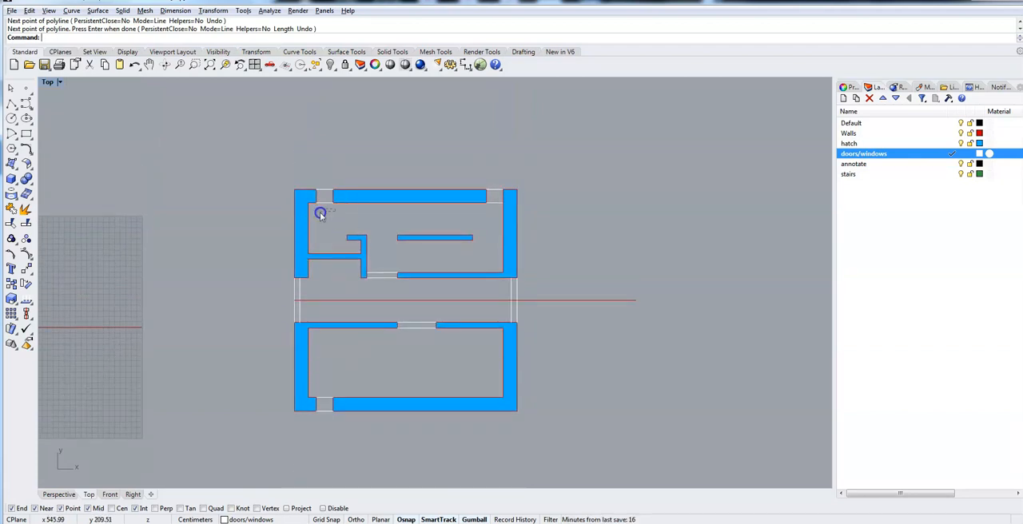
left_click_drag(320, 189, 321, 190)
left_click(323, 212)
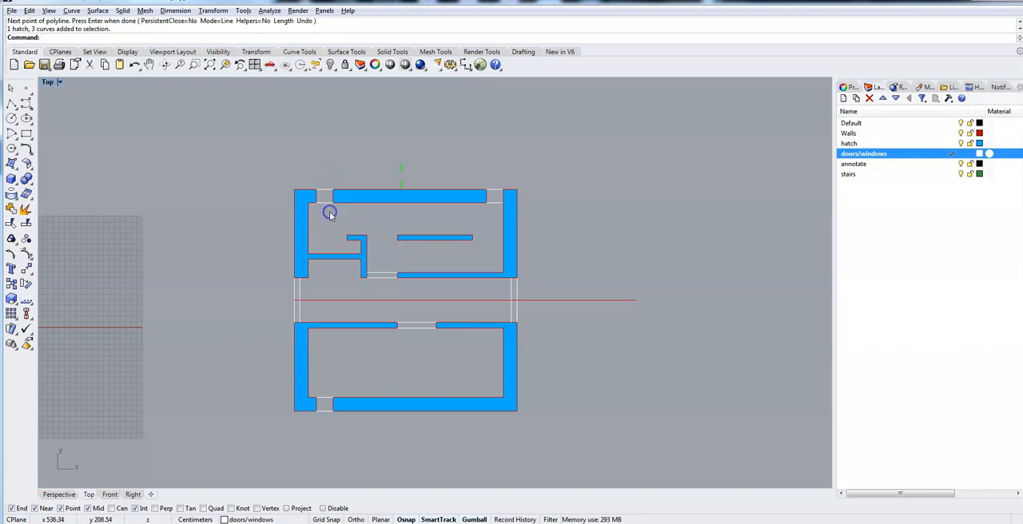
left_click(323, 174)
left_click_drag(325, 173, 324, 172)
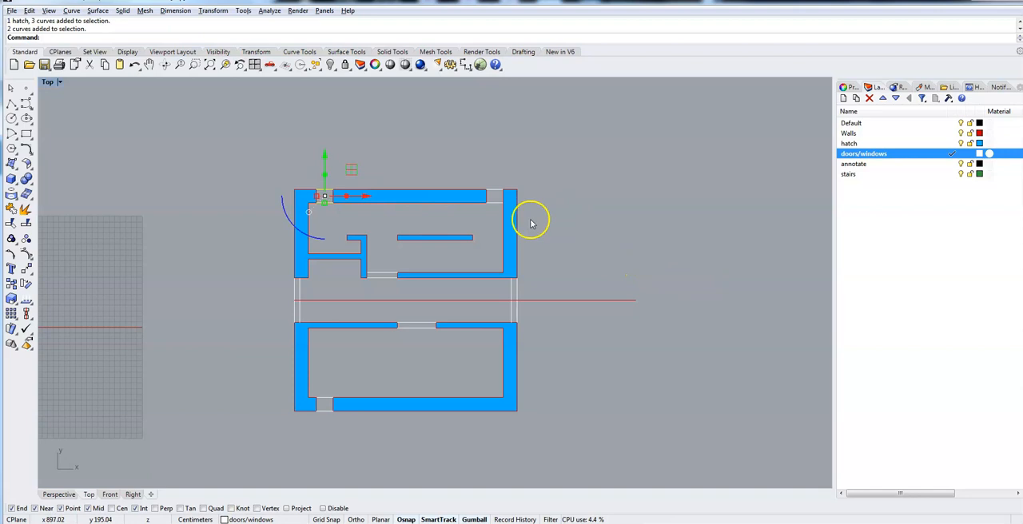
left_click_drag(489, 184, 490, 183, "shift")
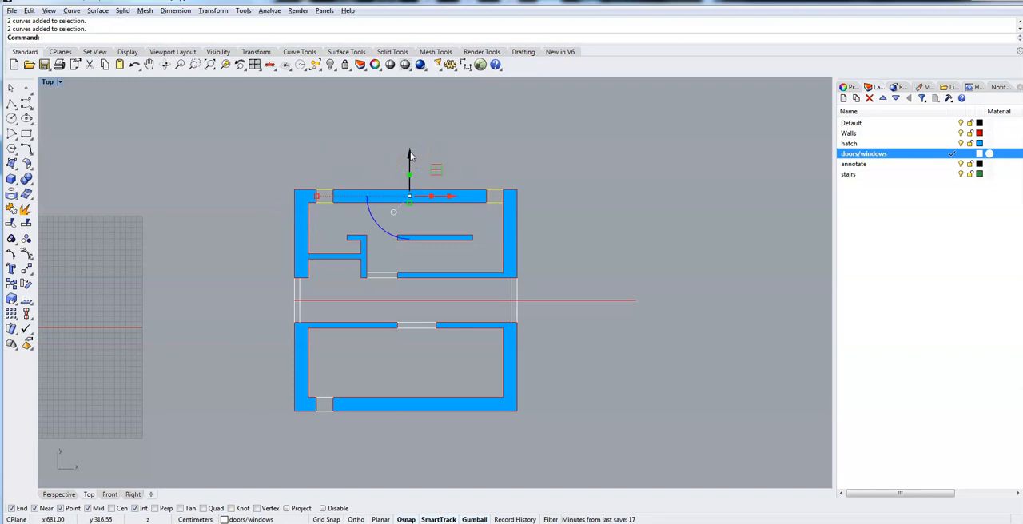
left_click_drag(408, 154, 444, 282)
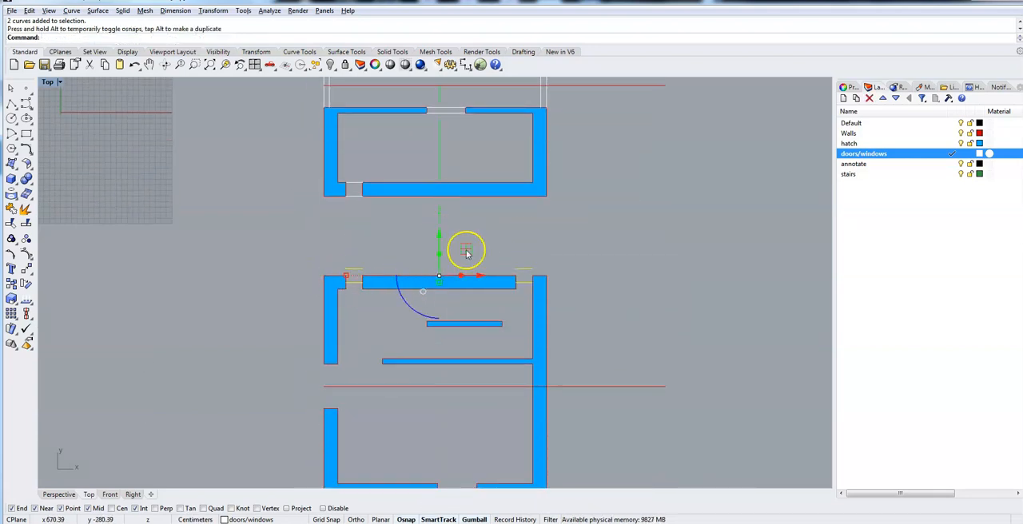
left_click_drag(438, 236, 366, 284)
scroll(327, 283, "up", 5)
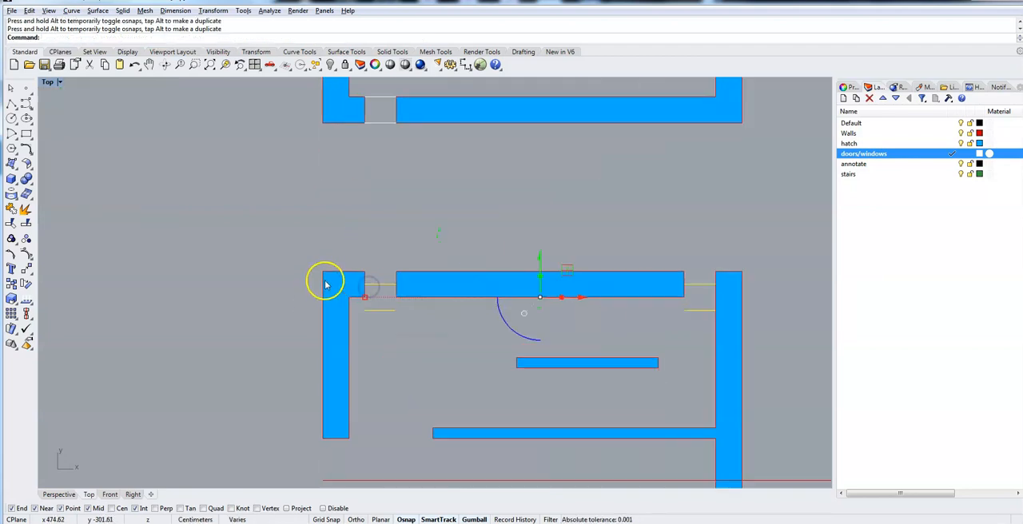
scroll(431, 280, "up", 4)
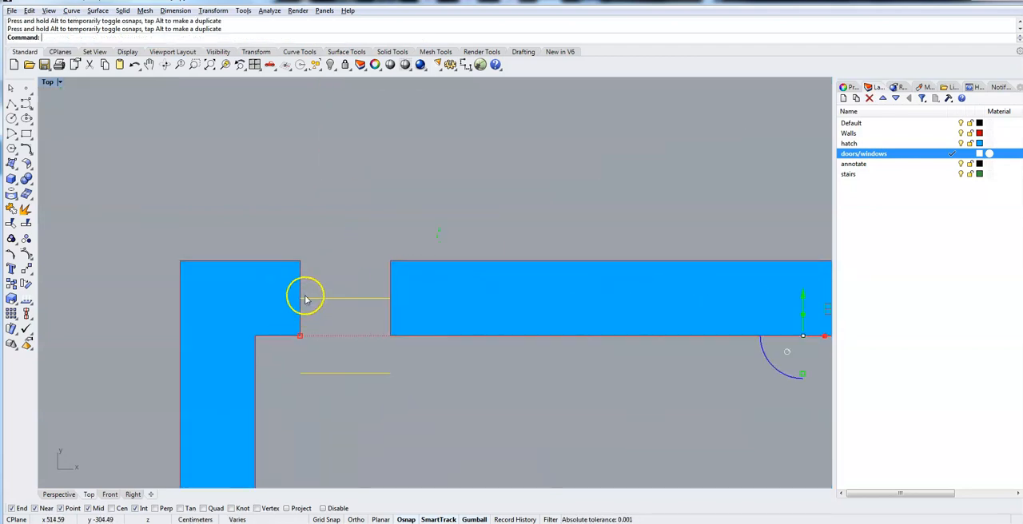
left_click(252, 229)
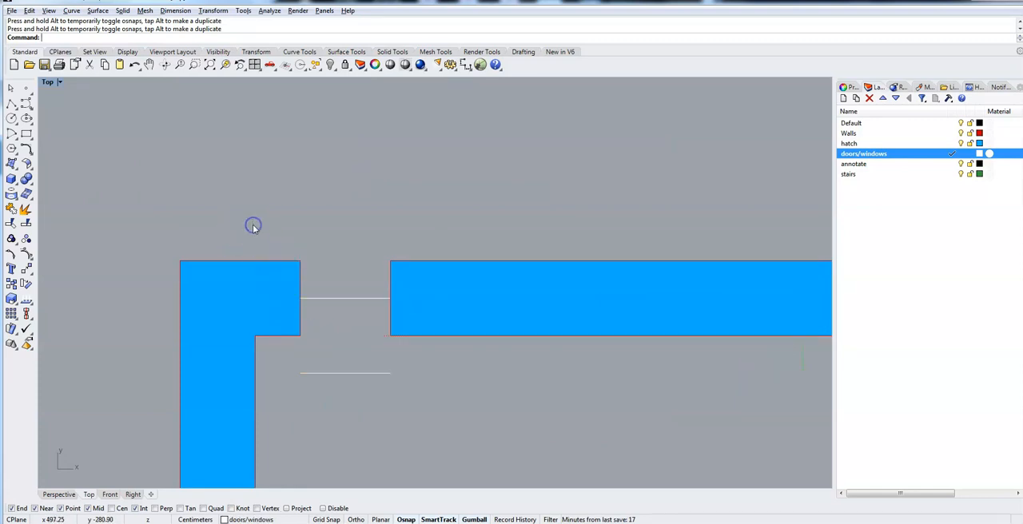
left_click_drag(337, 301, 341, 280)
left_click(360, 396)
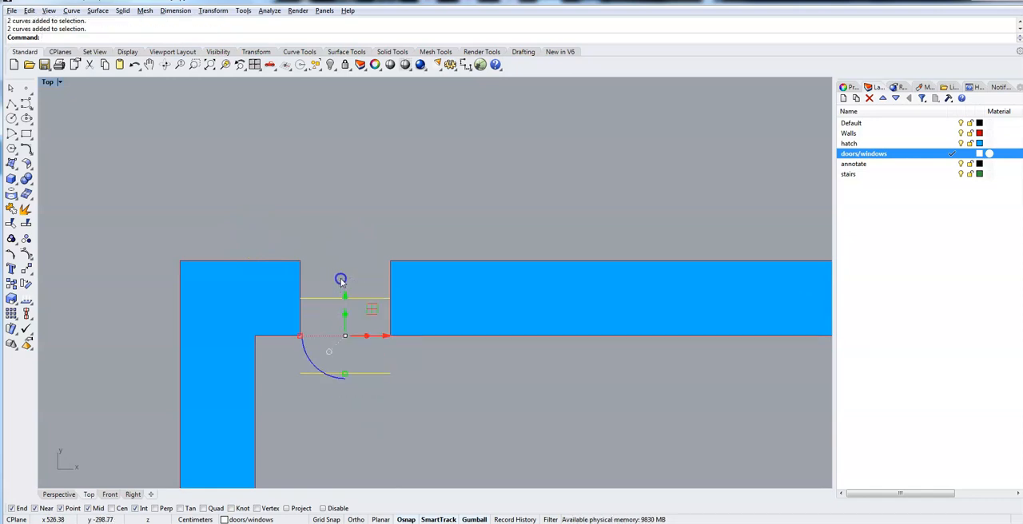
key("ctrl+z")
key("Escape")
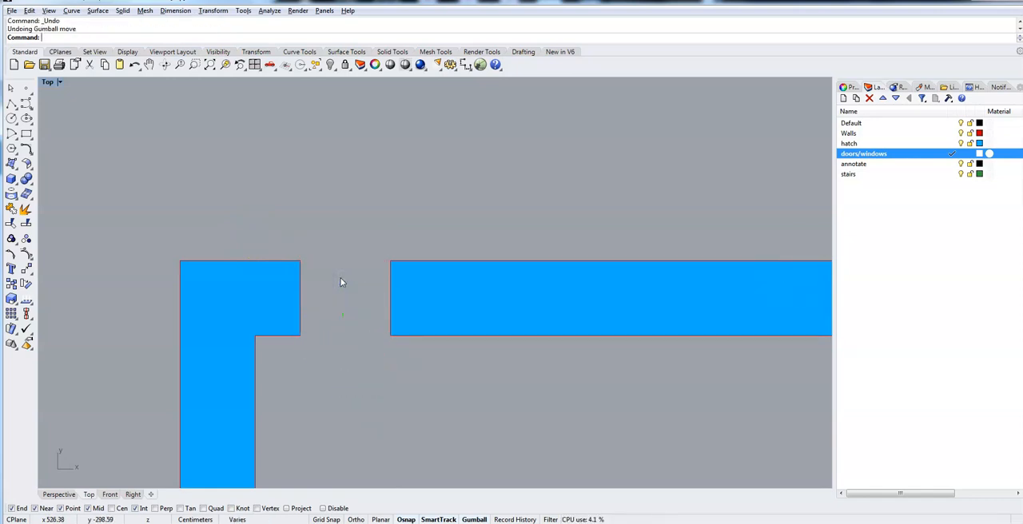
Copy both pairs of top-wall window lines to the plan below, snapping from the left opening's outer corner to its matching corner.
right_click_drag(493, 131, 485, 277)
scroll(483, 275, "down", 17)
right_click_drag(535, 200, 482, 407)
scroll(432, 269, "up", 10)
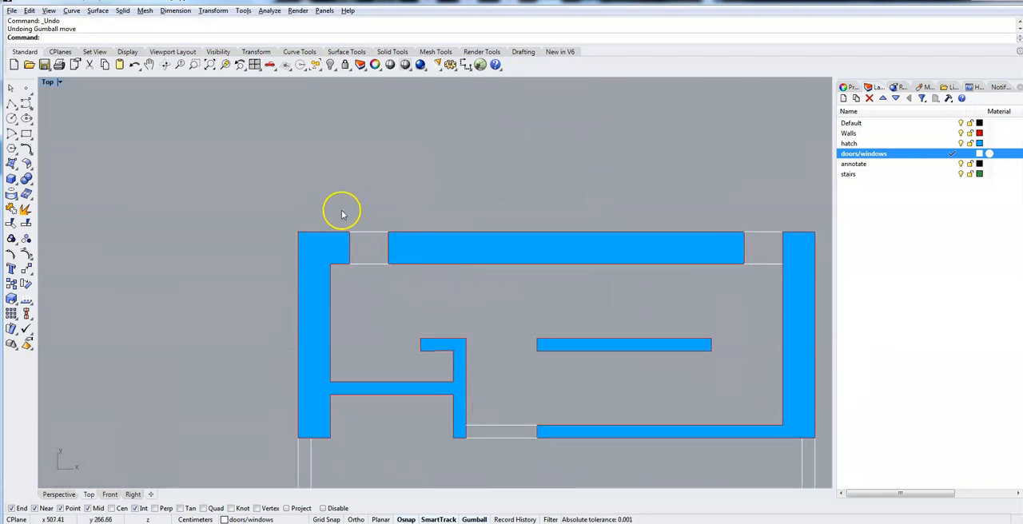
left_click_drag(358, 202, 385, 293)
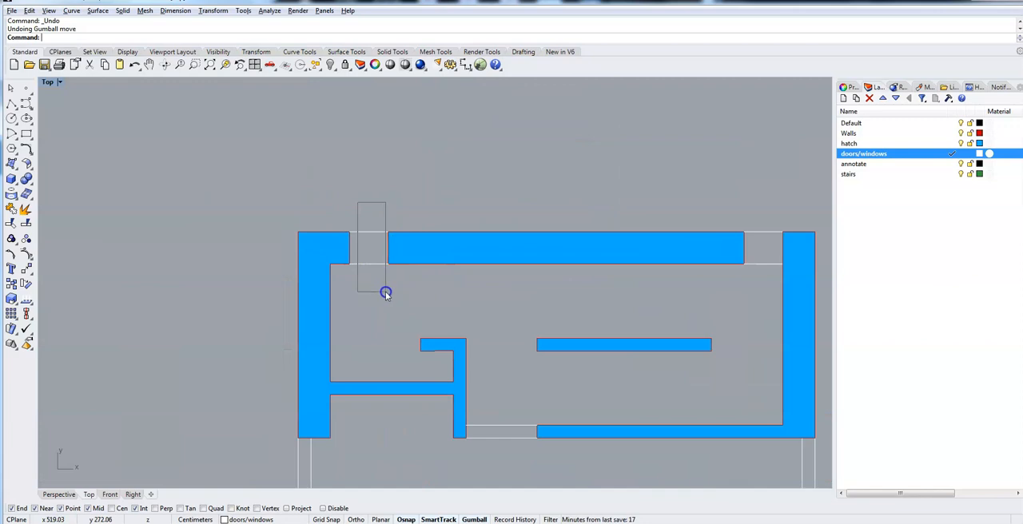
left_click_drag(368, 245, 359, 213)
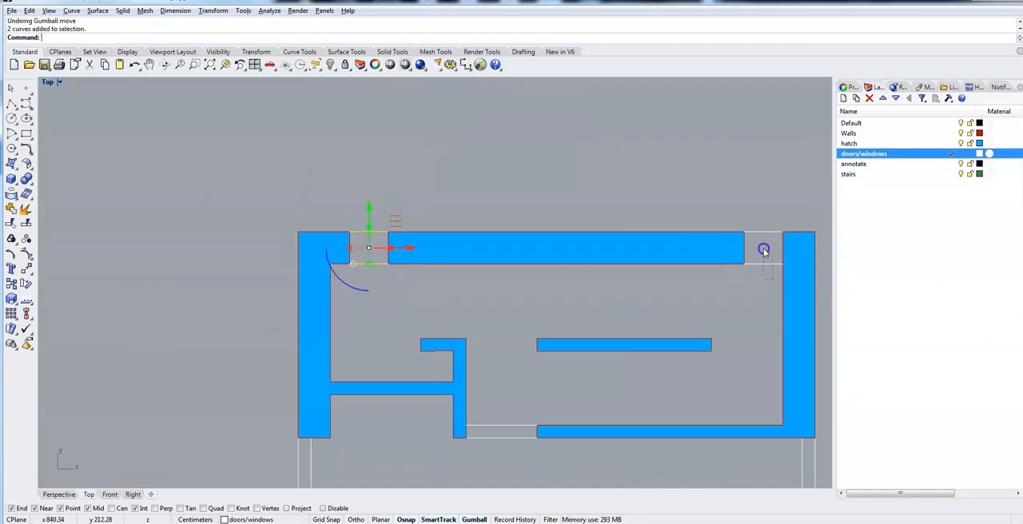
left_click_drag(749, 203, 747, 201, "shift")
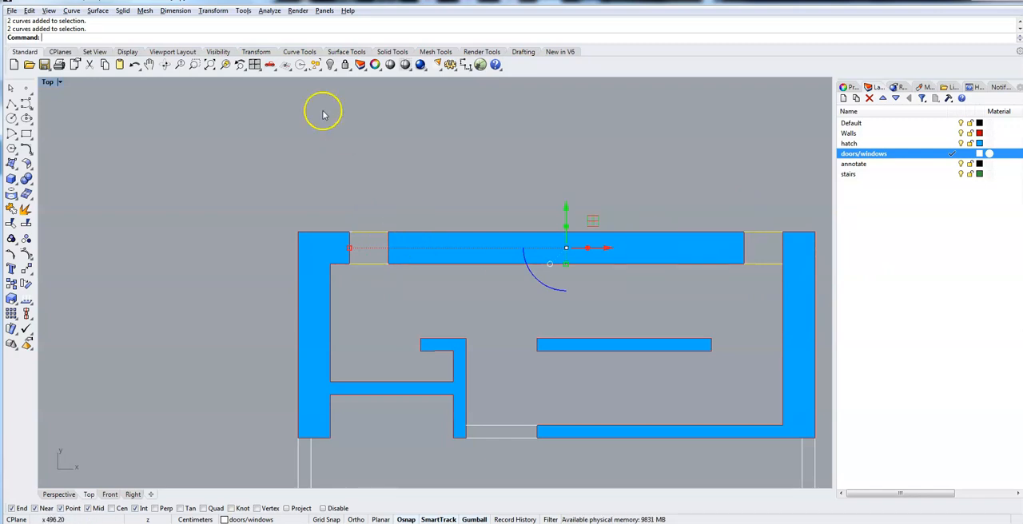
type("y")
key("Return")
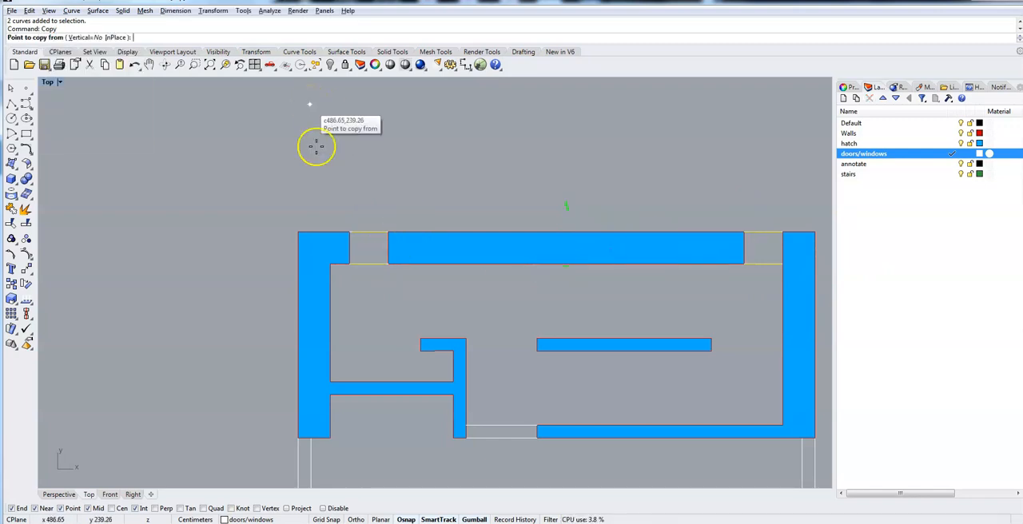
left_click(350, 233)
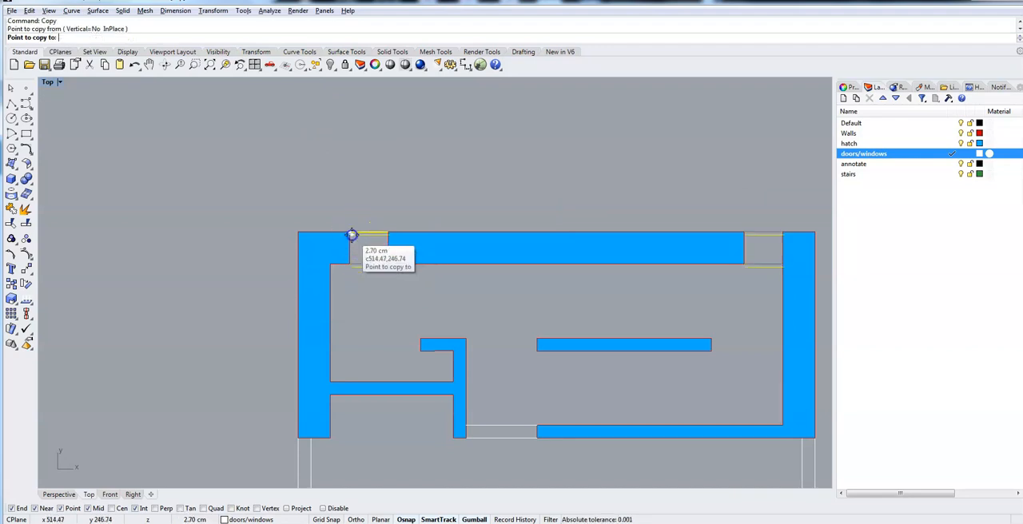
right_click_drag(347, 456, 336, 90)
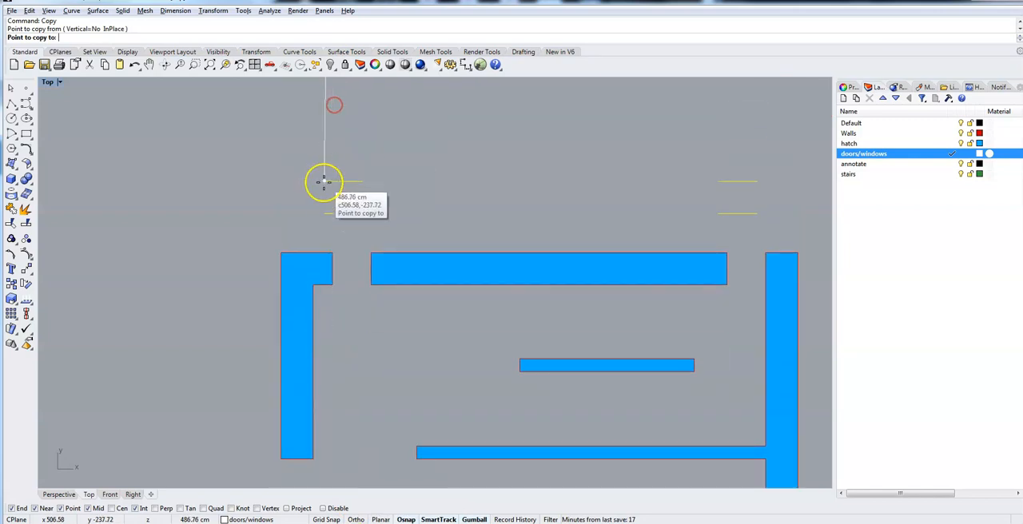
left_click(334, 254)
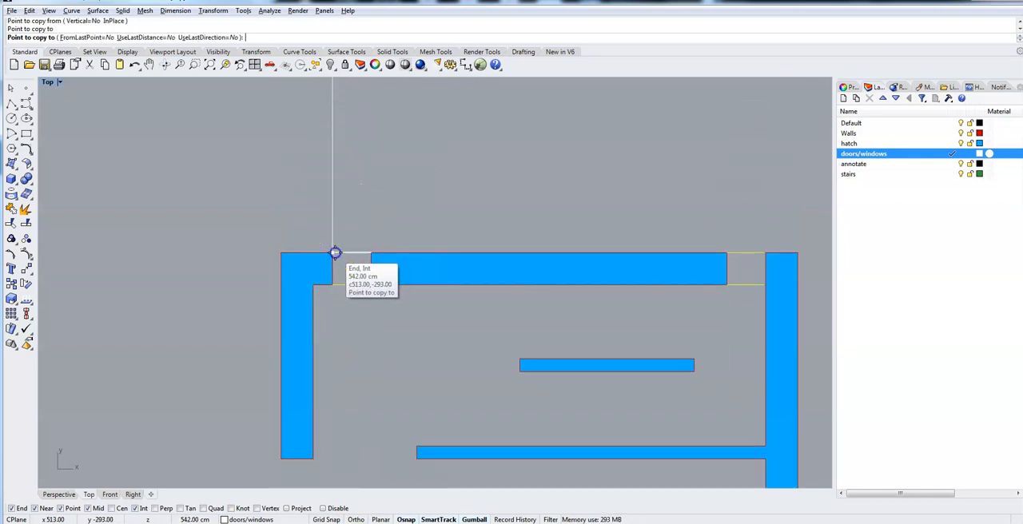
key("Return")
Make the stairs layer the current layer.
right_click_drag(360, 346, 354, 222)
scroll(355, 222, "down", 6)
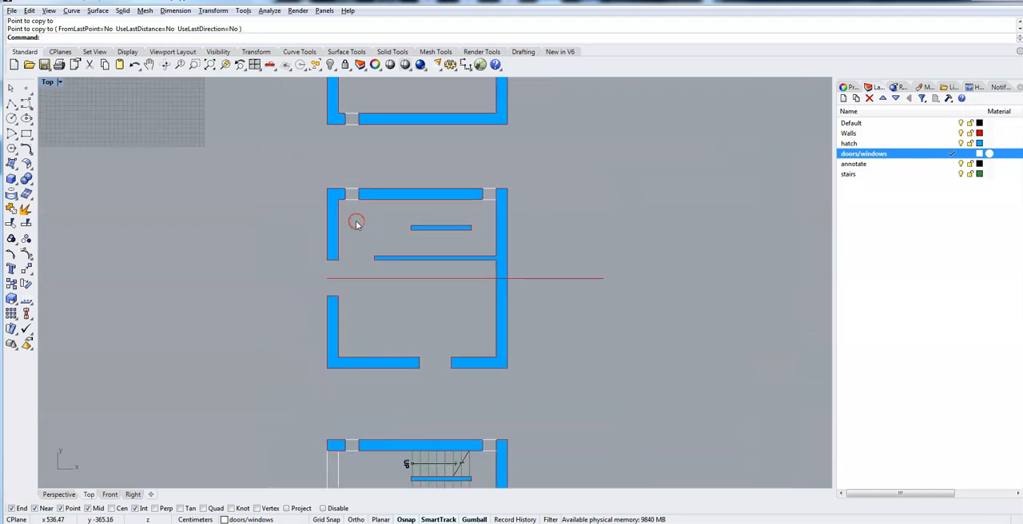
right_click_drag(292, 427, 279, 477)
right_click_drag(273, 105, 277, 117)
scroll(338, 226, "up", 10)
right_click_drag(297, 155, 156, 369)
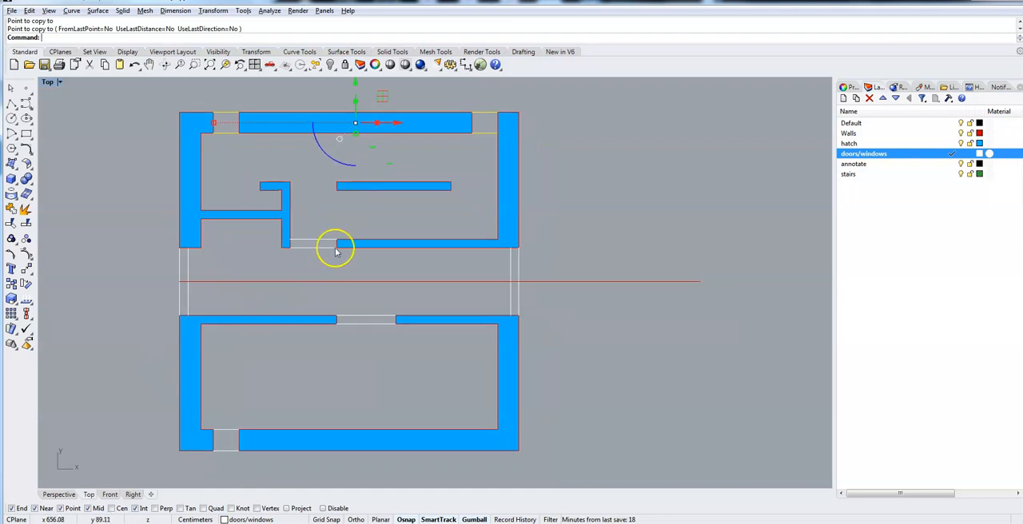
left_click(857, 175)
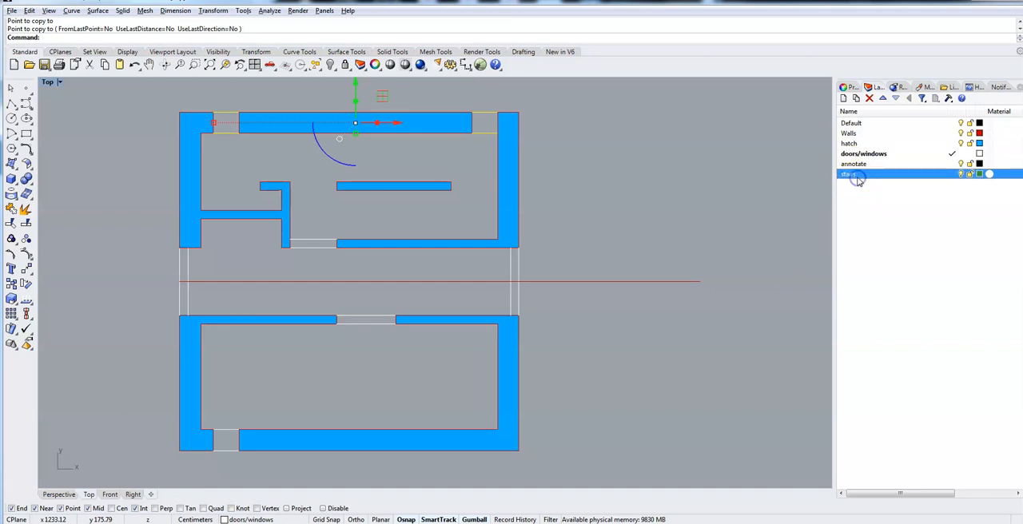
left_click(951, 173)
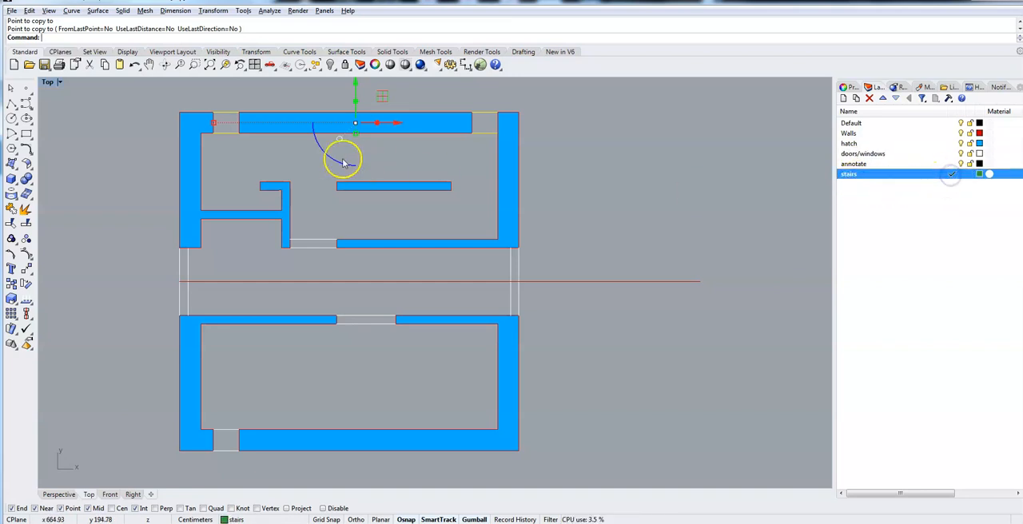
Draw a vertical polyline about 57.5 cm long from the free-standing inner wall's upper right corner to the top wall's inner face.
scroll(506, 196, "up", 4)
scroll(506, 196, "down", 2)
right_click_drag(440, 156, 459, 220)
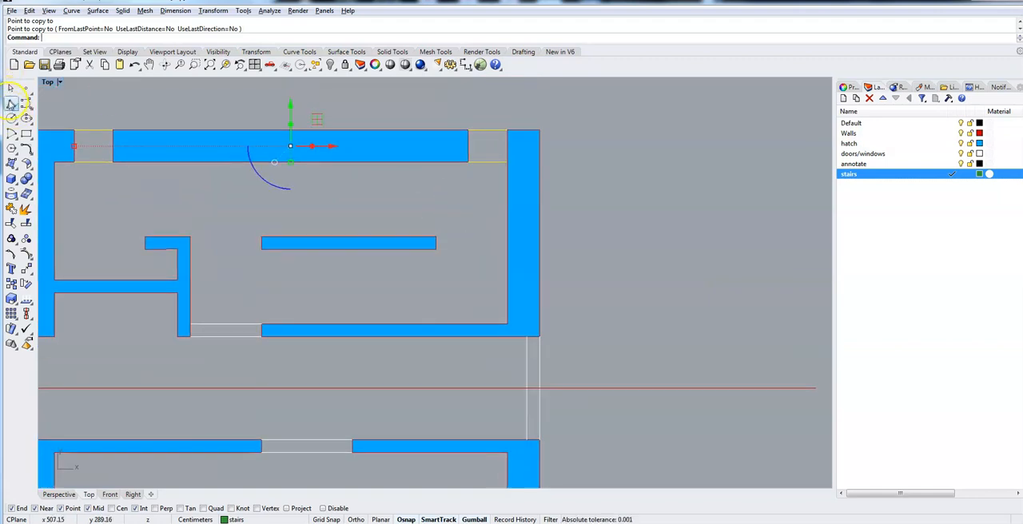
left_click(11, 104)
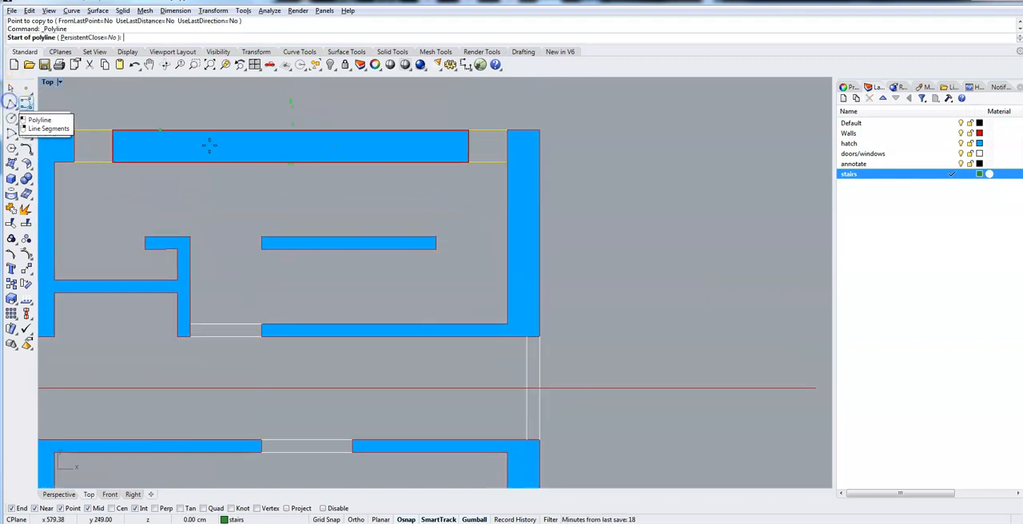
left_click(436, 237)
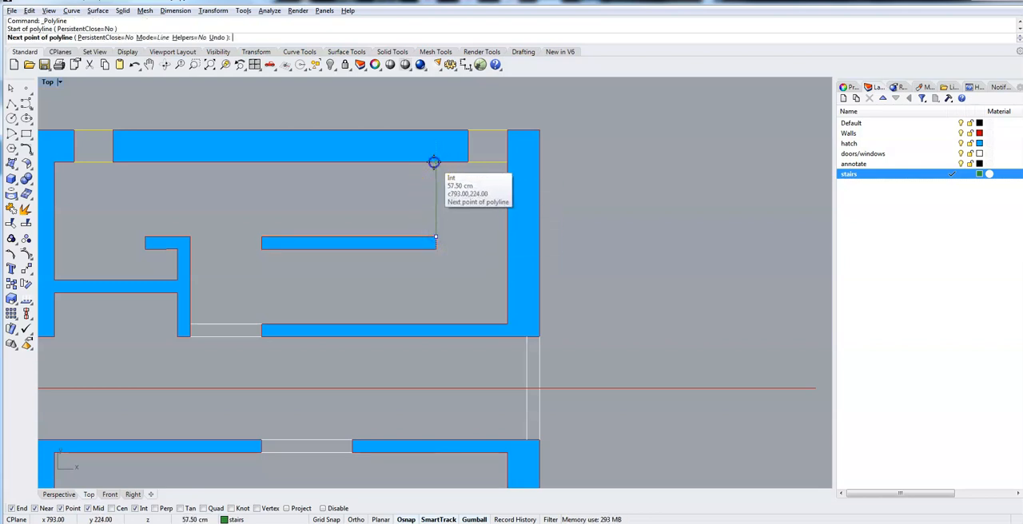
left_click(438, 162)
key("Return")
Move the new vertical stair line inward from the inner wall's end, using an X offset of -5.
left_click(439, 216)
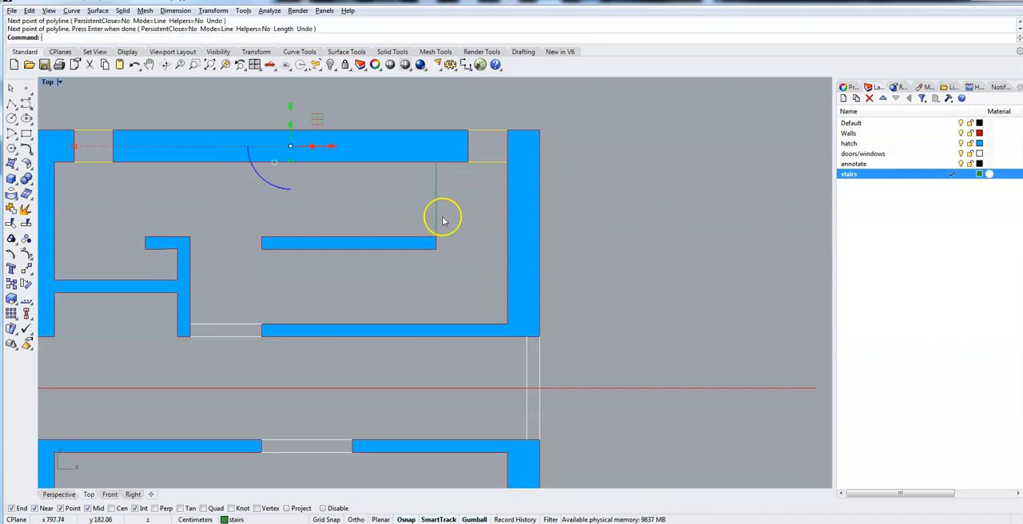
left_click(474, 199)
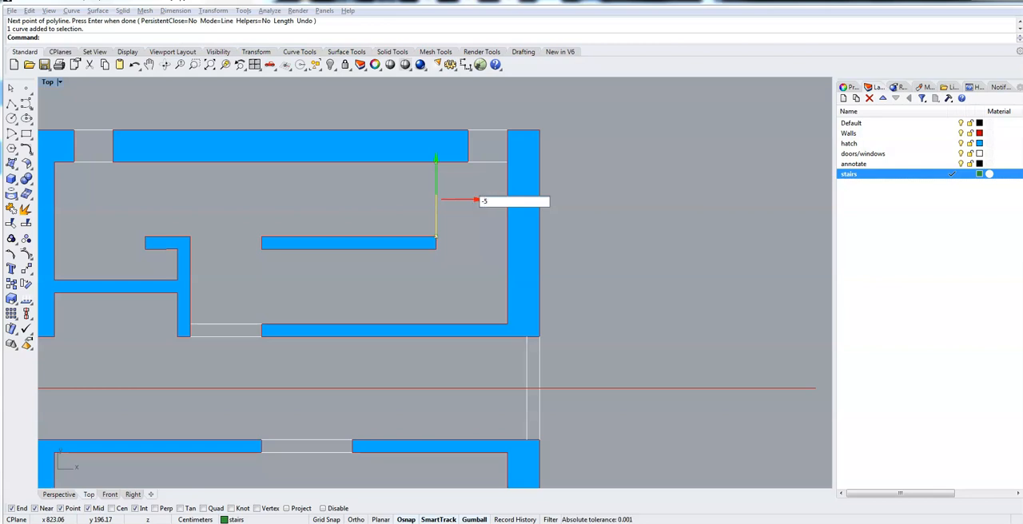
key("Return")
left_click(463, 224)
Copy the vertical stair line in the negative X direction, and shift the new line by the same distance once more.
scroll(460, 223, "up", 4)
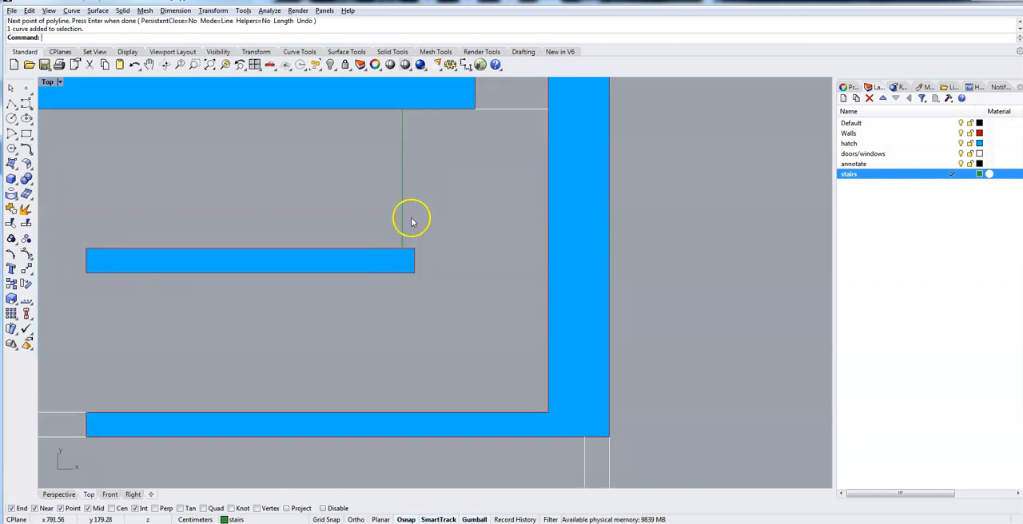
left_click(403, 177)
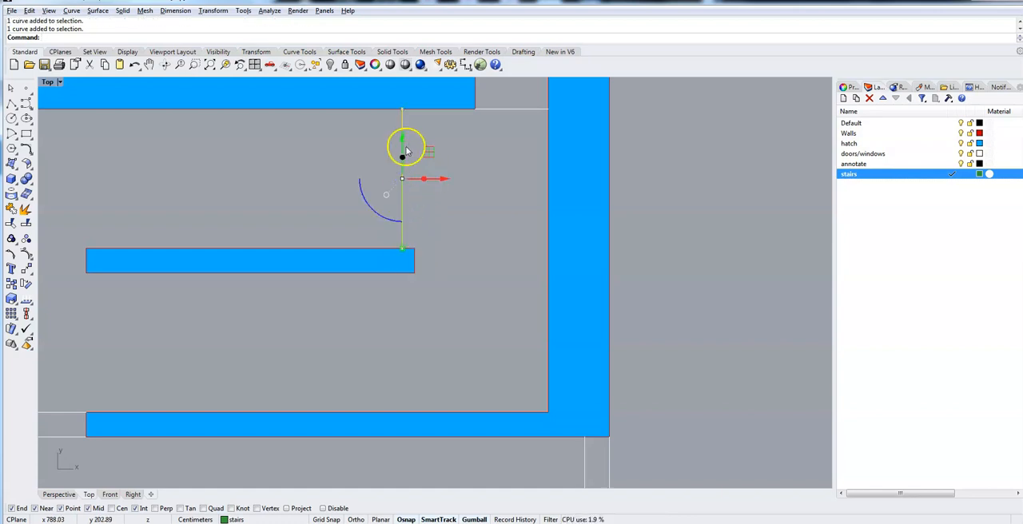
left_click(444, 179)
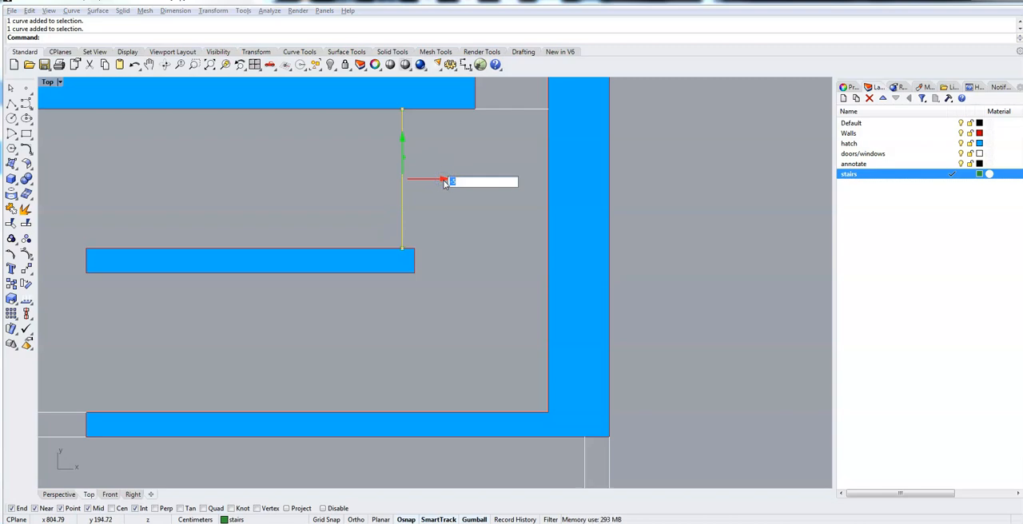
key("Return")
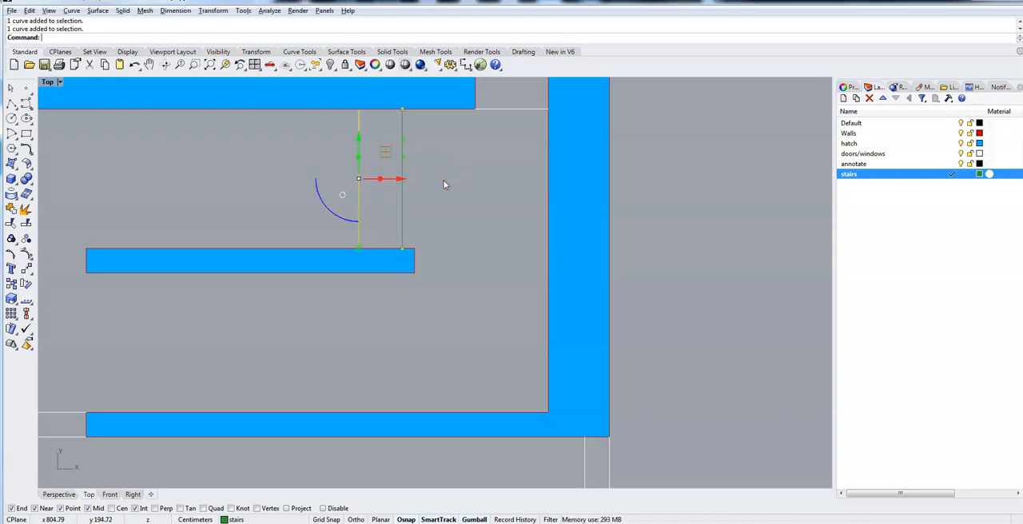
left_click(401, 178)
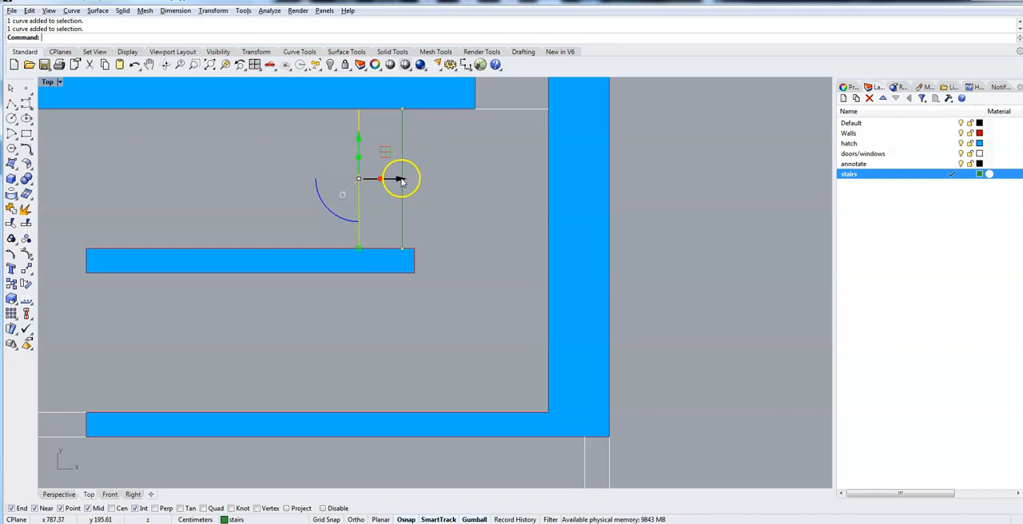
key("Return")
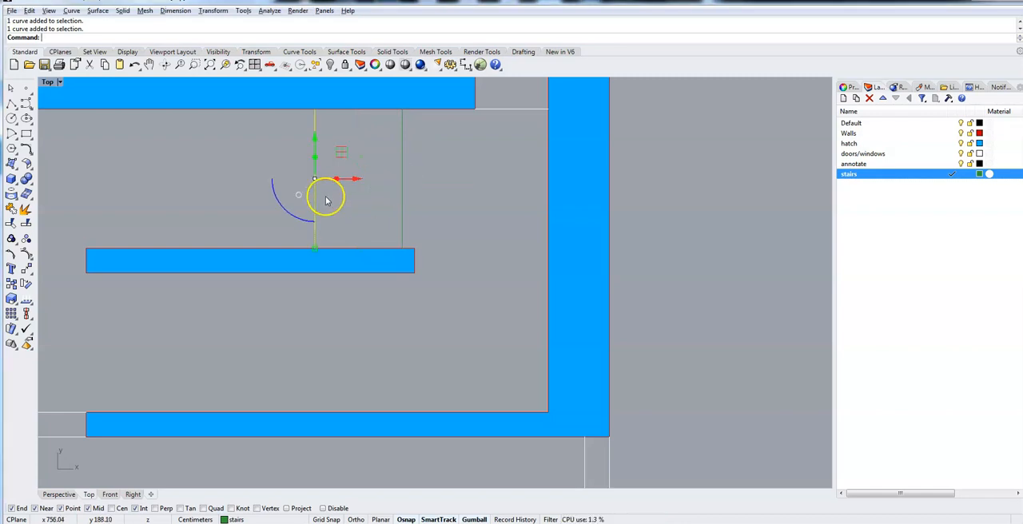
Undo the last shift of the second stair line, and make two further copies at X offsets of -18.
key("ctrl+z")
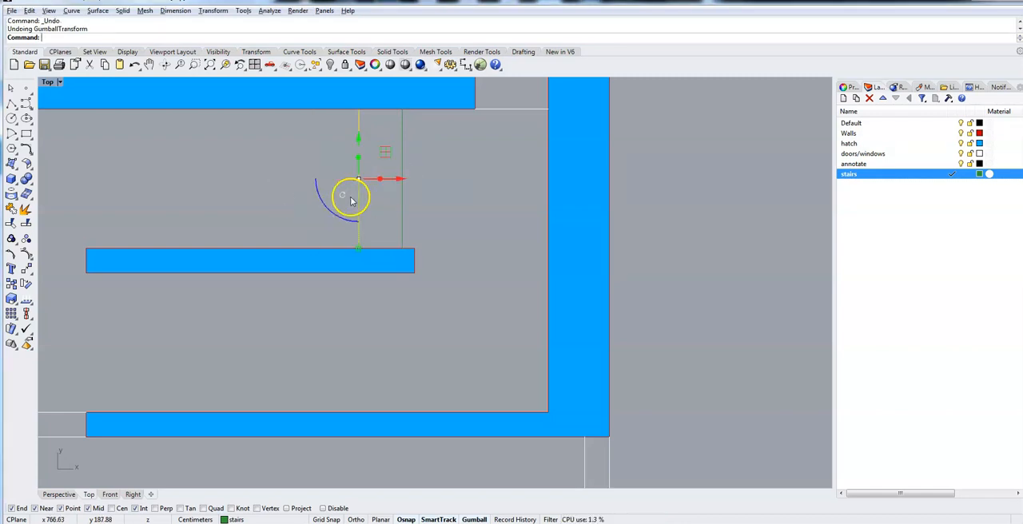
left_click(397, 179)
left_click(343, 199)
left_click(355, 183)
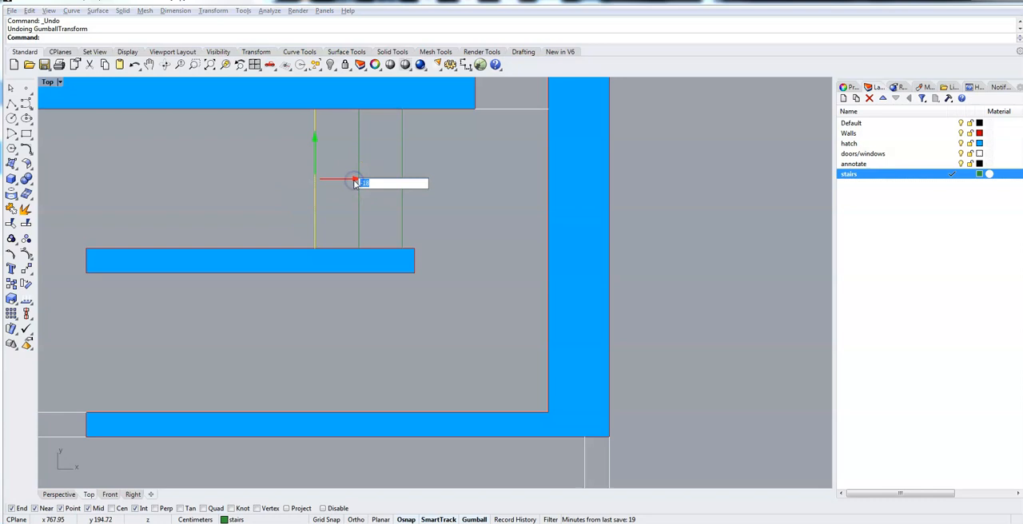
left_click_drag(354, 182, 304, 193)
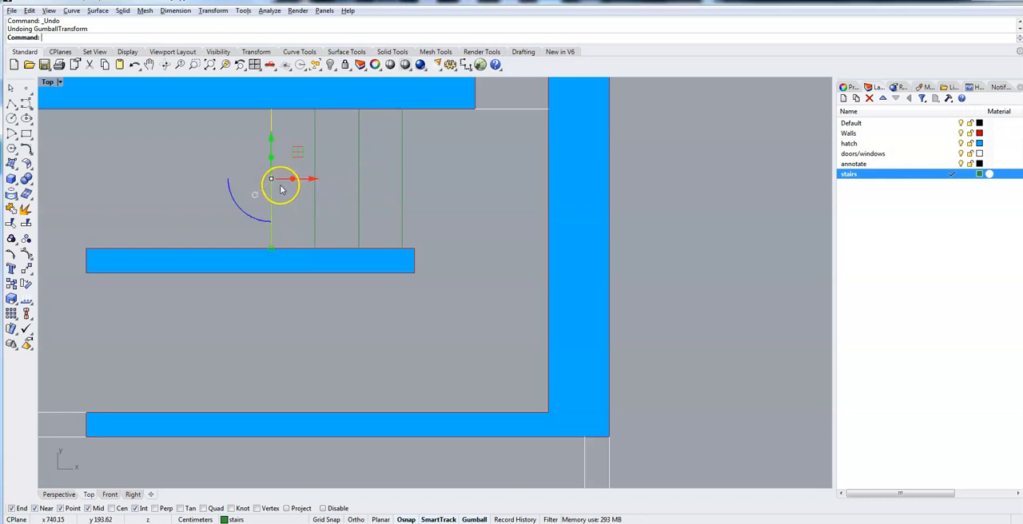
Continue the row with four more stair line copies, each offset -18 in X, until the row reaches the inner wall's left end.
left_click(310, 179)
key("Return")
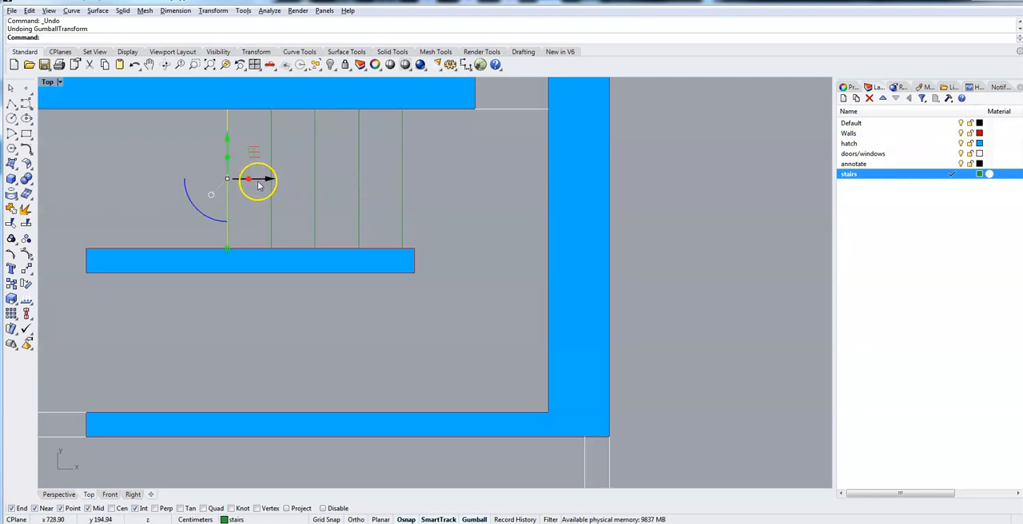
left_click(262, 177)
key("Return")
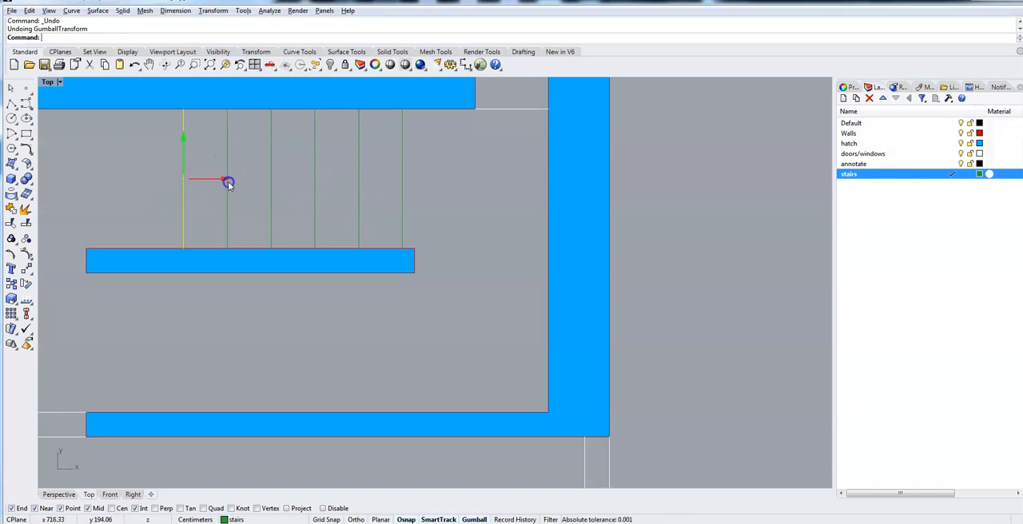
left_click(228, 183)
key("Return")
key("Return")
key("Escape")
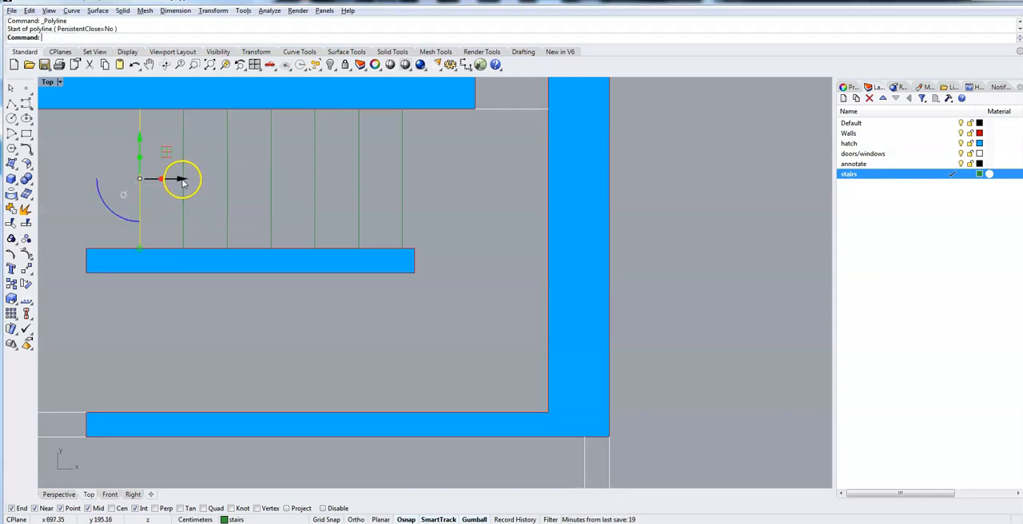
left_click(182, 181)
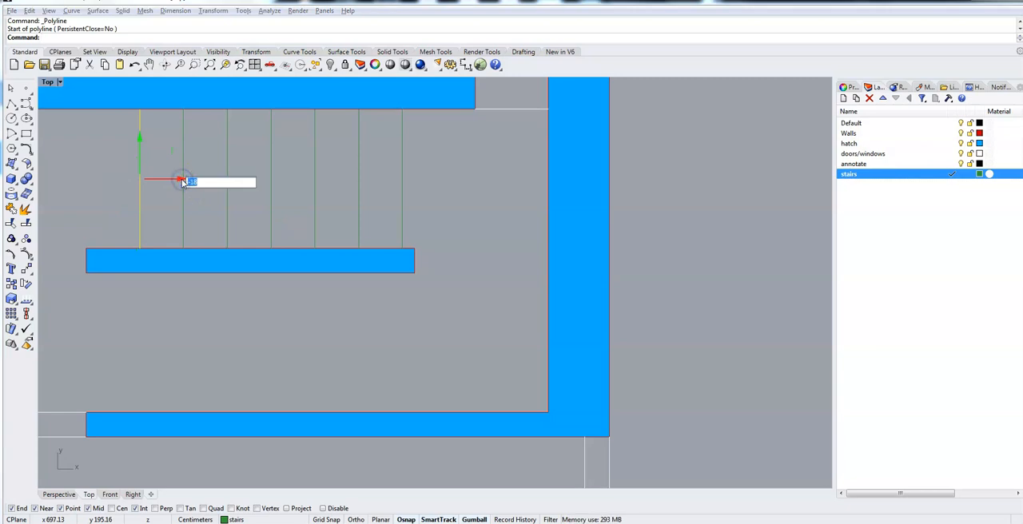
key("Return")
left_click(429, 223)
right_click(443, 218)
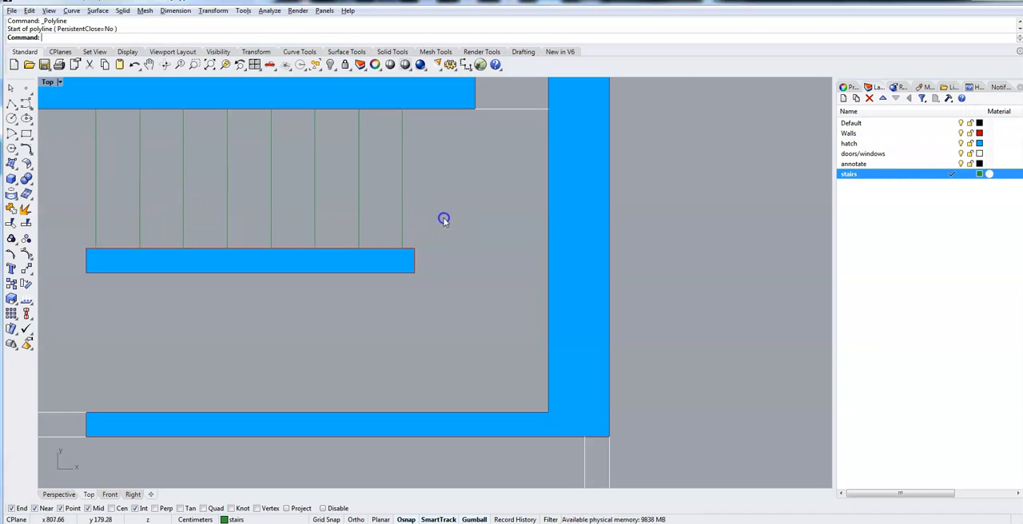
Mirror the eight stair lines about the free-standing inner wall's horizontal centerline, keeping the originals.
left_click_drag(148, 200, 22, 128)
left_click_drag(79, 151, 84, 152)
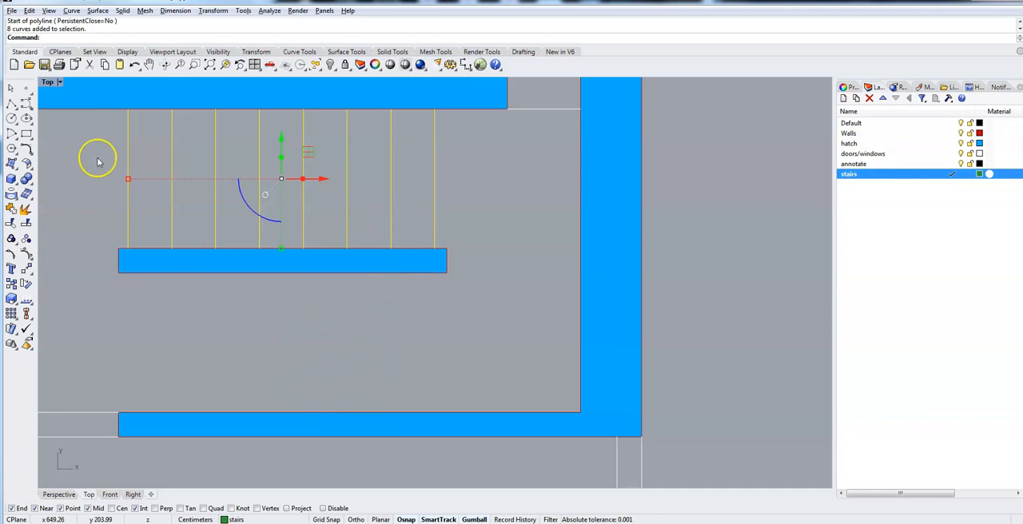
type("Mirror")
key("Return")
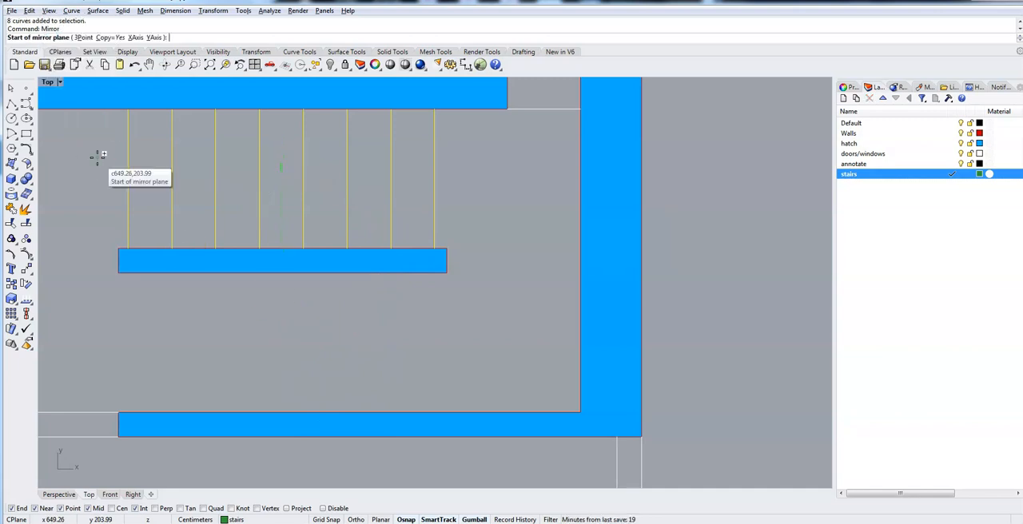
left_click(450, 264)
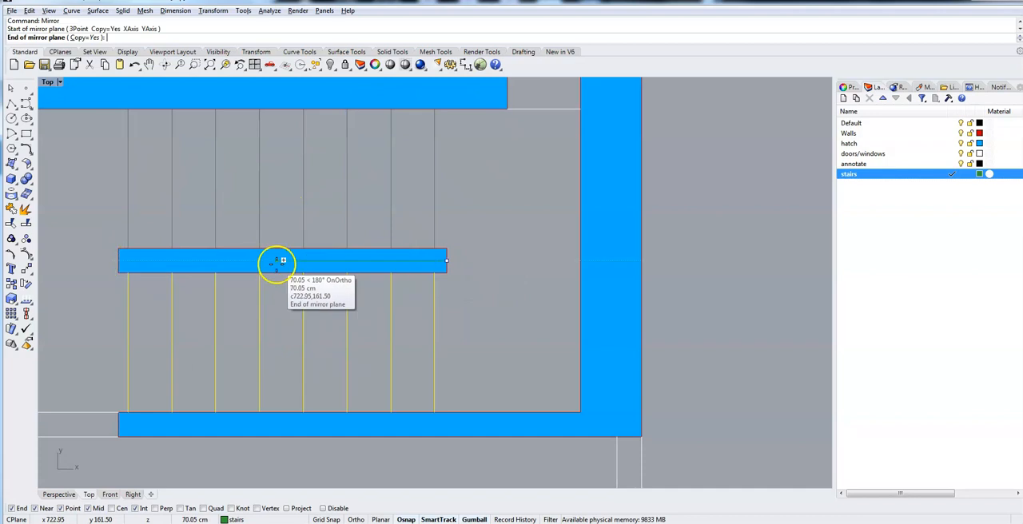
left_click(192, 261)
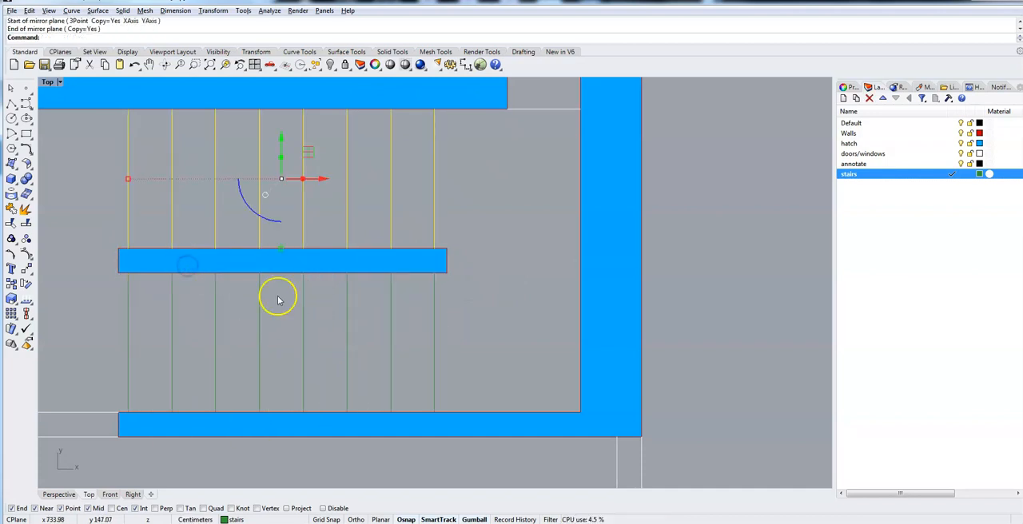
left_click(485, 296)
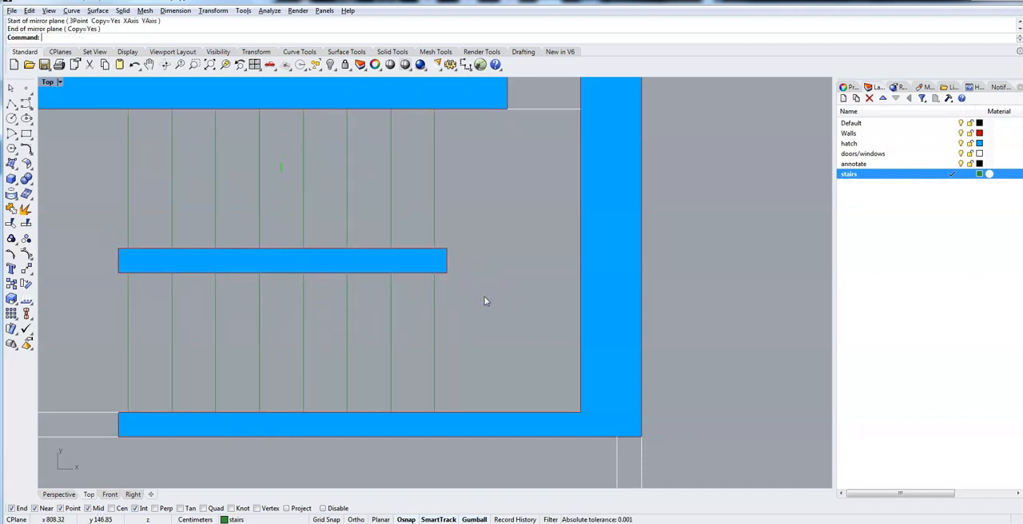
Copy both flights of stair lines 542 cm down, from the inner wall's upper right corner to the matching corner in the plan below.
left_click_drag(481, 365, 169, 305)
left_click_drag(93, 307, 88, 304)
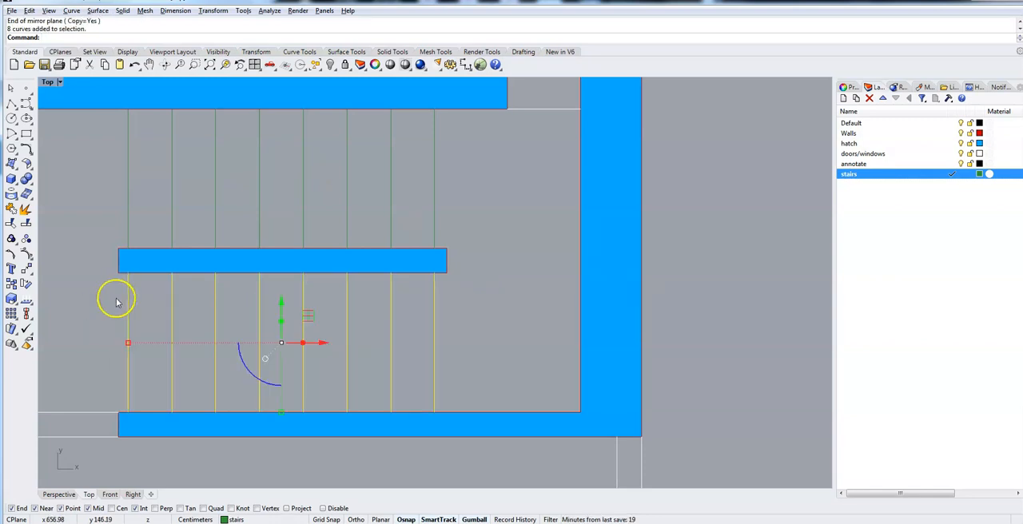
left_click_drag(232, 166, 86, 133)
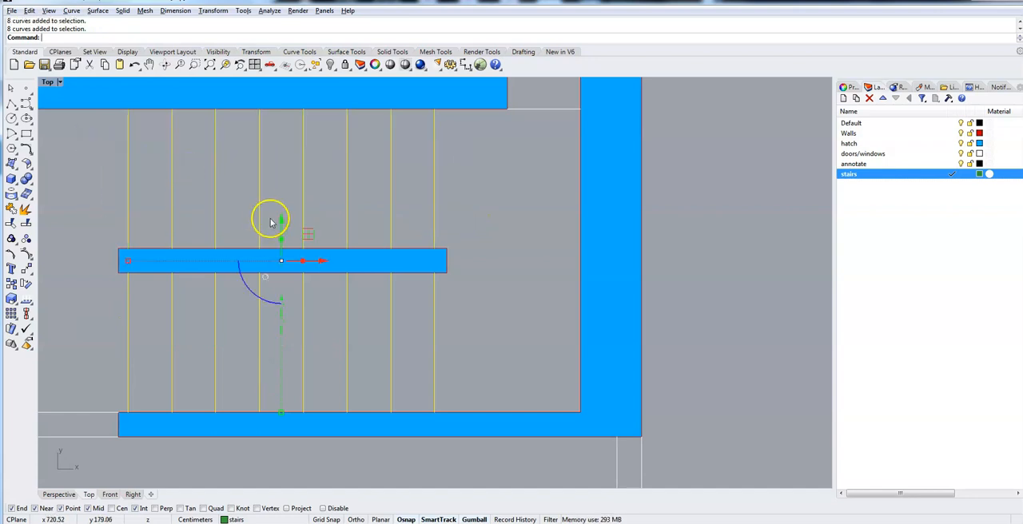
scroll(460, 321, "down", 3)
right_click_drag(459, 320, 452, 258)
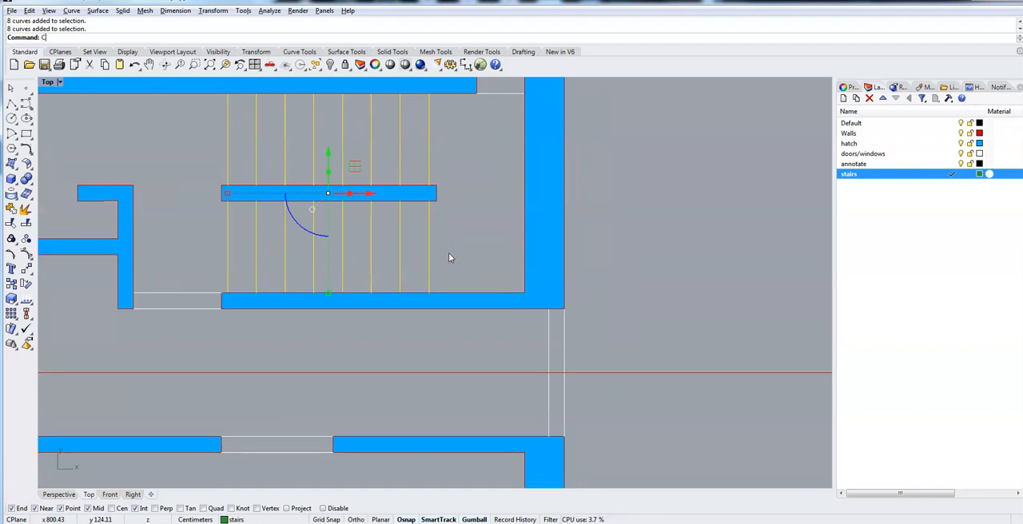
key("Return")
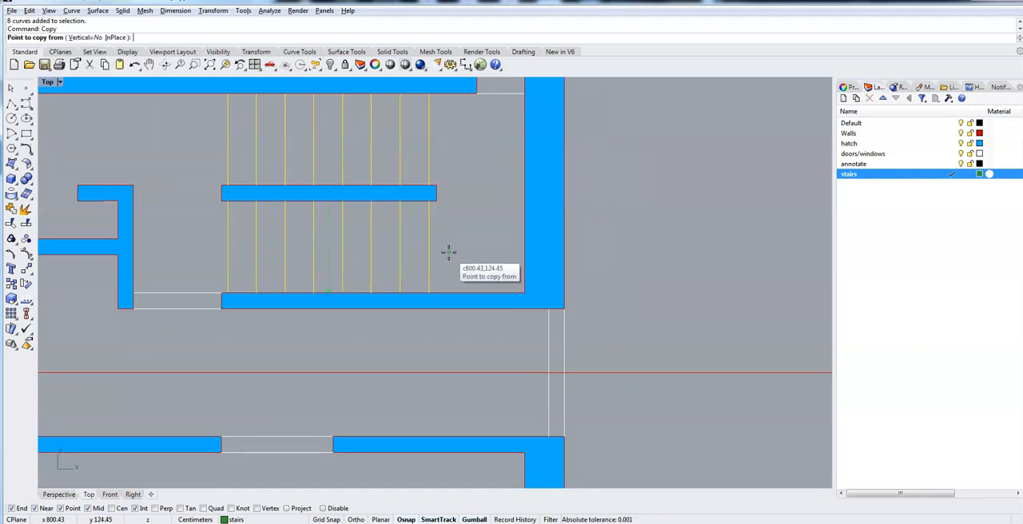
scroll(450, 253, "up", 2)
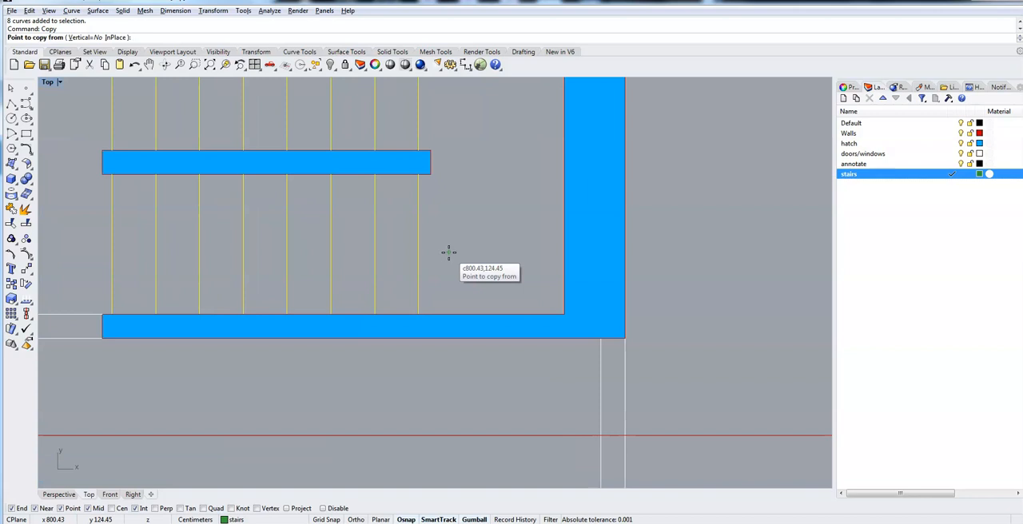
left_click(429, 148)
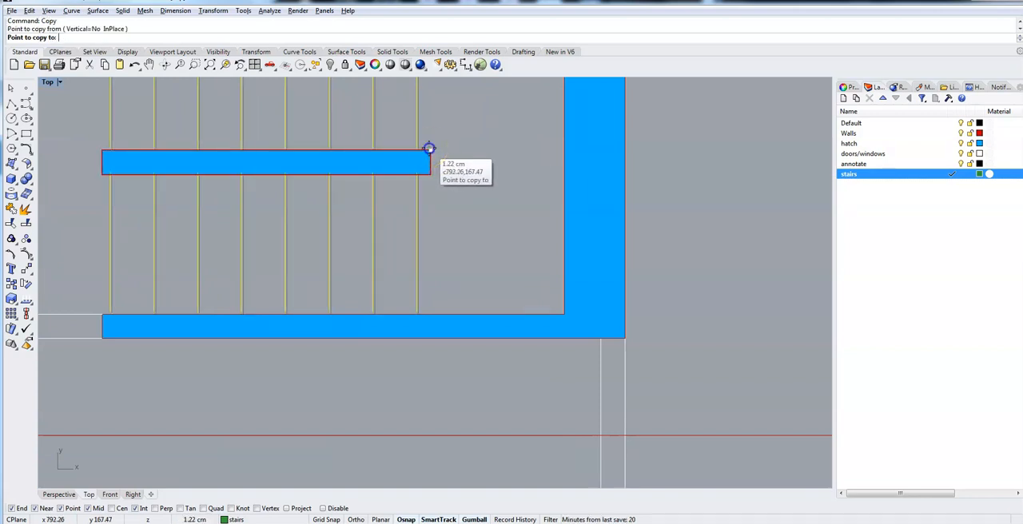
right_click_drag(438, 405, 431, 141)
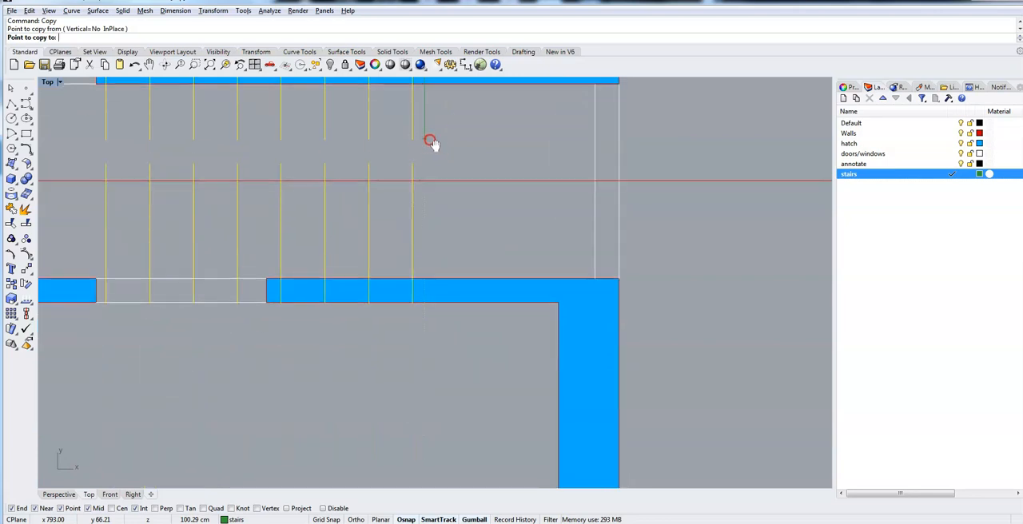
right_click_drag(428, 476, 417, 153)
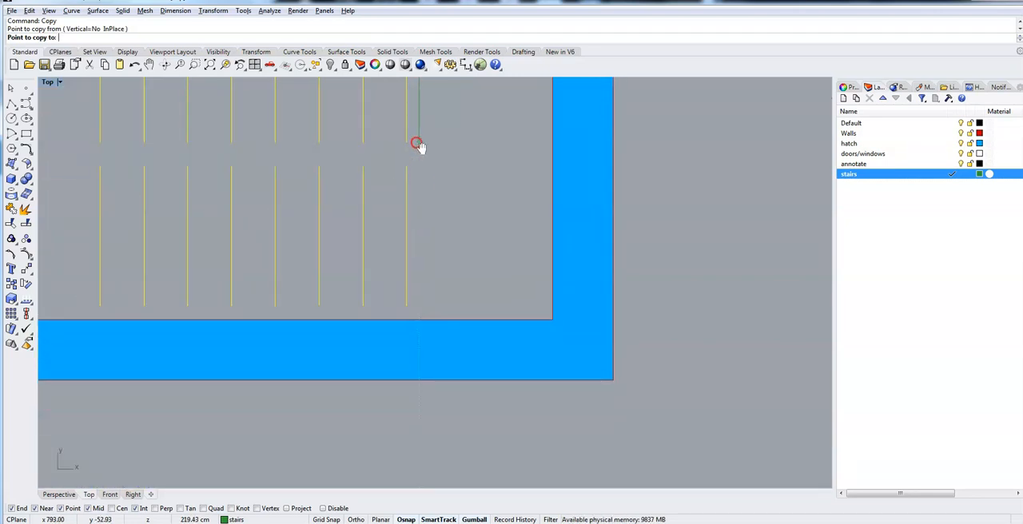
right_click_drag(406, 413, 424, 152)
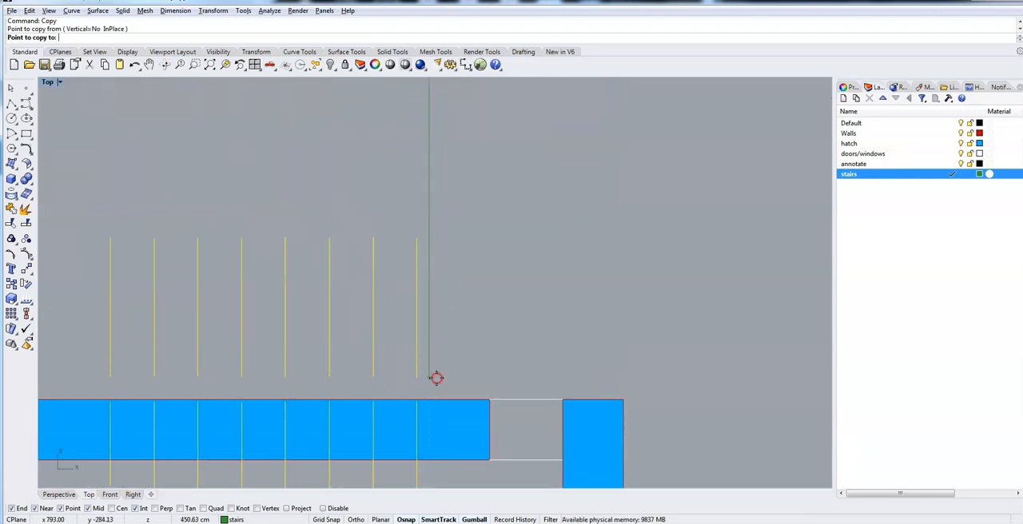
right_click_drag(437, 379, 432, 48)
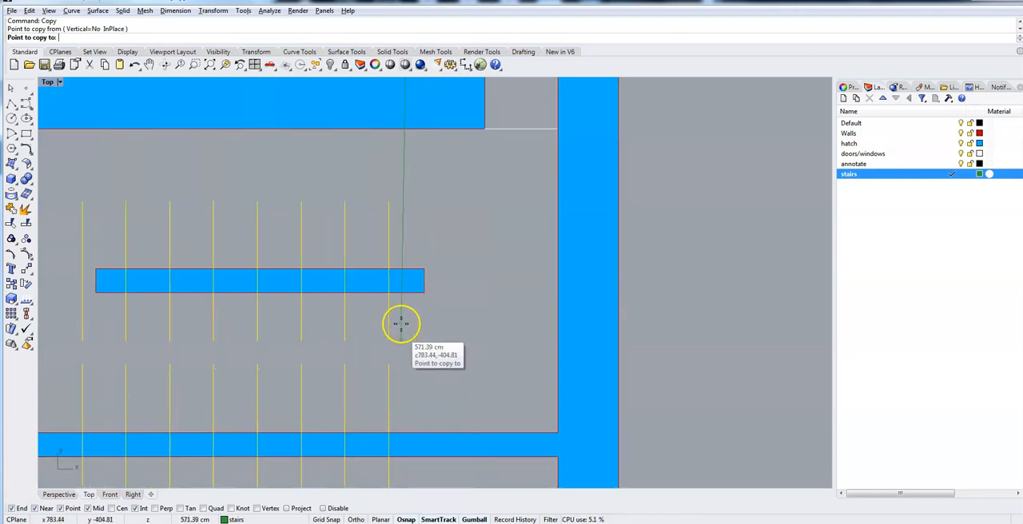
left_click(422, 272)
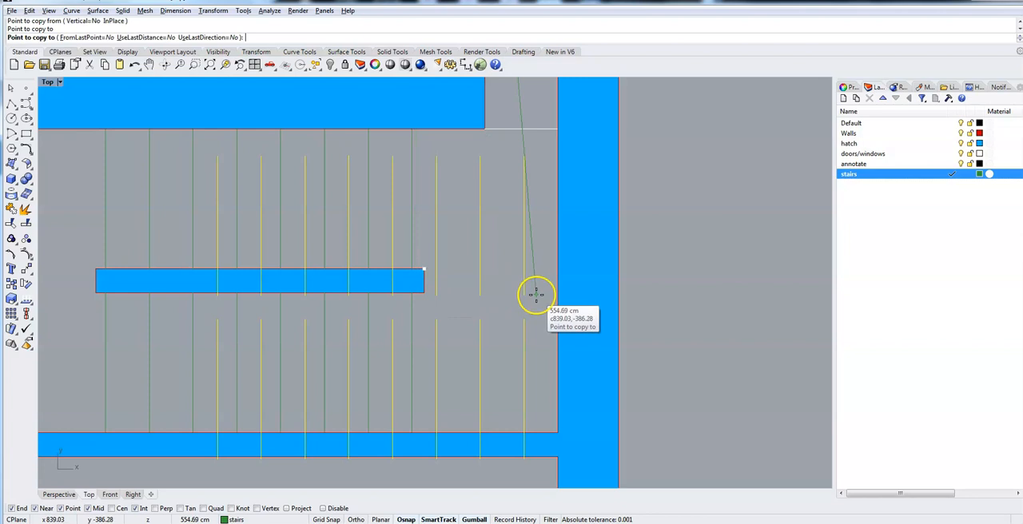
key("Return")
Examine the stairs across the floor plans, including the annotated one at the bottom, and return to the top plan's stairs with nothing selected.
scroll(421, 305, "down", 5)
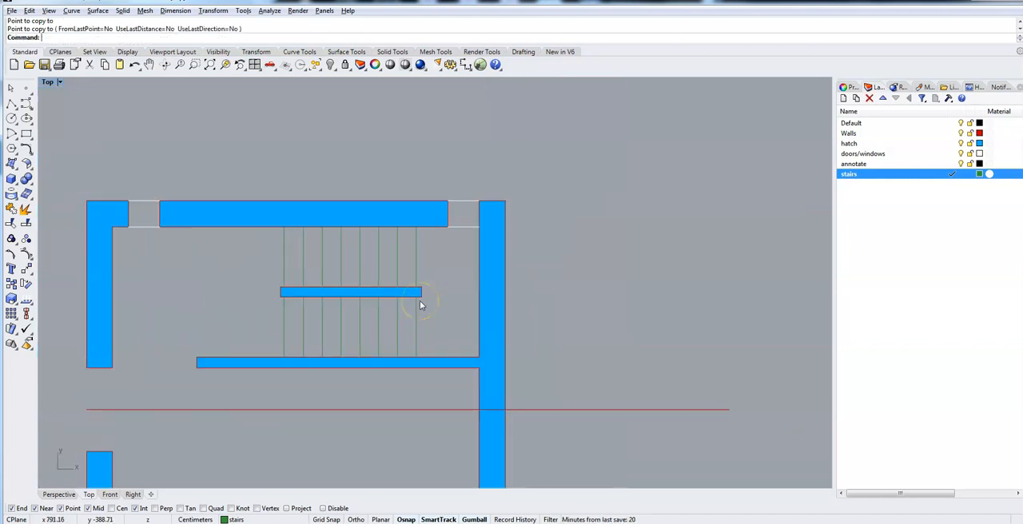
right_click_drag(425, 406, 459, 213)
scroll(457, 349, "down", 4)
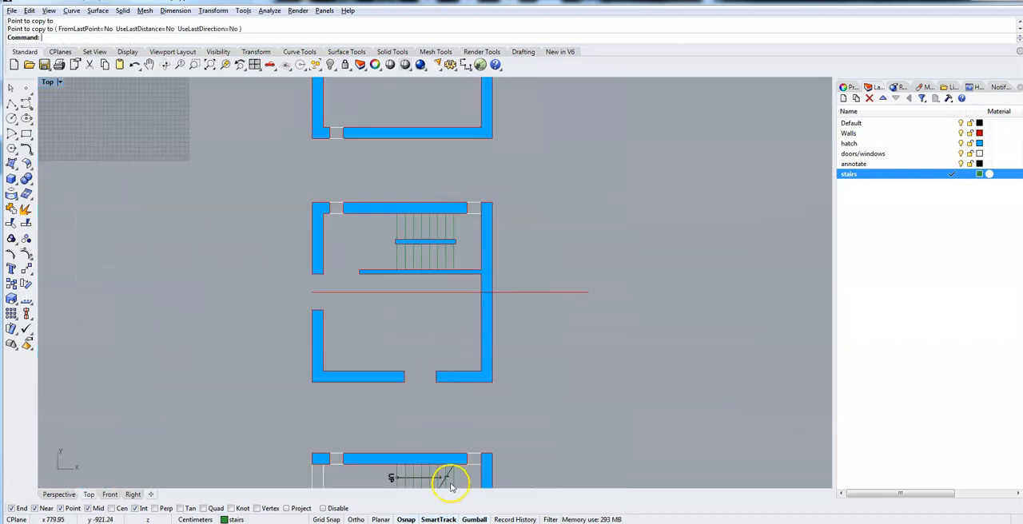
scroll(452, 408, "up", 2)
right_click_drag(463, 301, 433, 196)
left_click(432, 196)
scroll(432, 195, "up", 10)
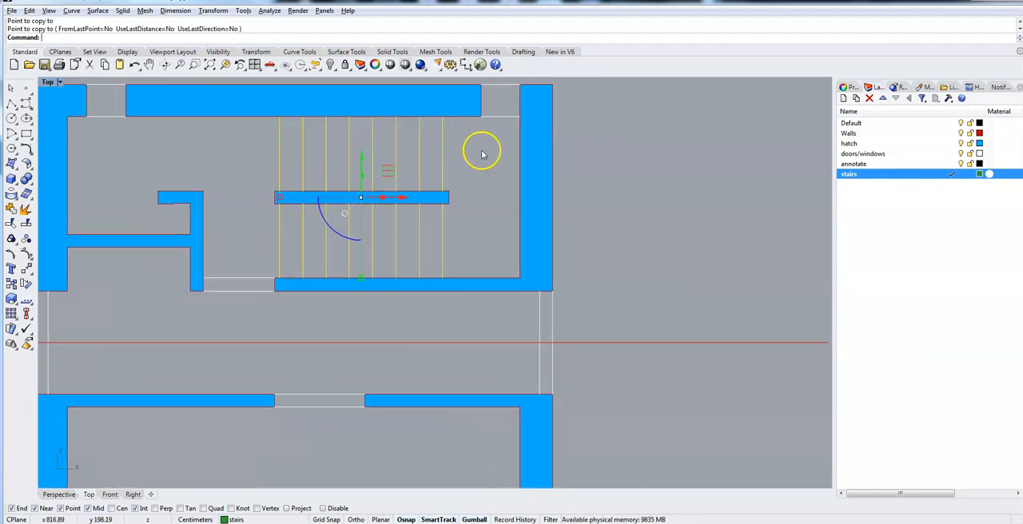
right_click_drag(605, 169, 612, 420)
scroll(604, 312, "down", 5)
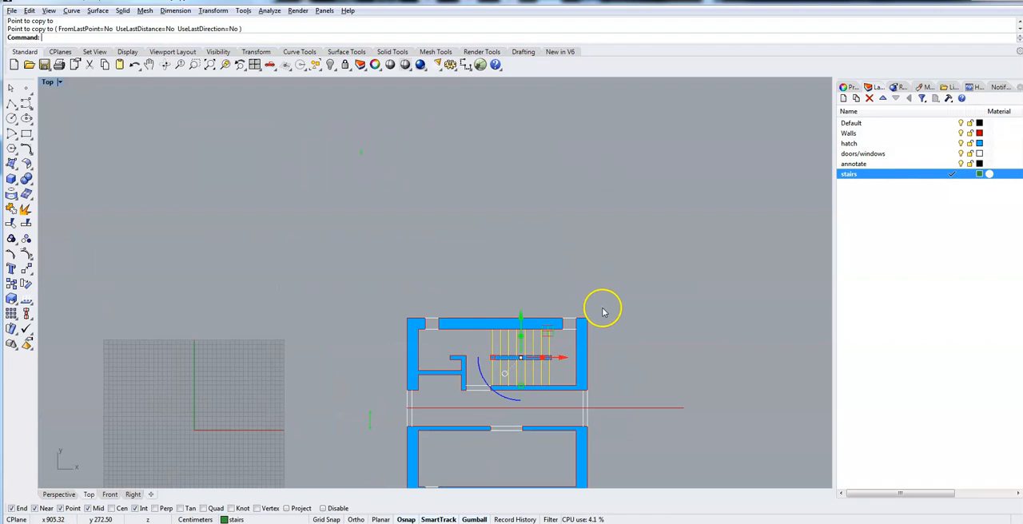
scroll(616, 354, "up", 5)
scroll(617, 358, "down", 2)
left_click(591, 364)
right_click_drag(604, 382, 692, 308)
scroll(609, 286, "up", 3)
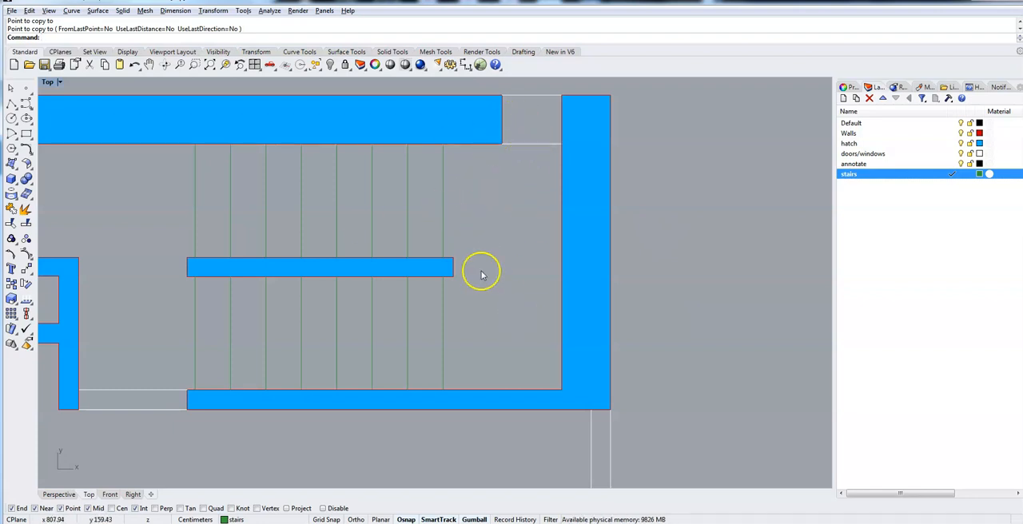
Make the annotate layer current and draw a polyline about 67.8 cm long from the rightmost upper stair line's top to the third line's bottom.
left_click(857, 163)
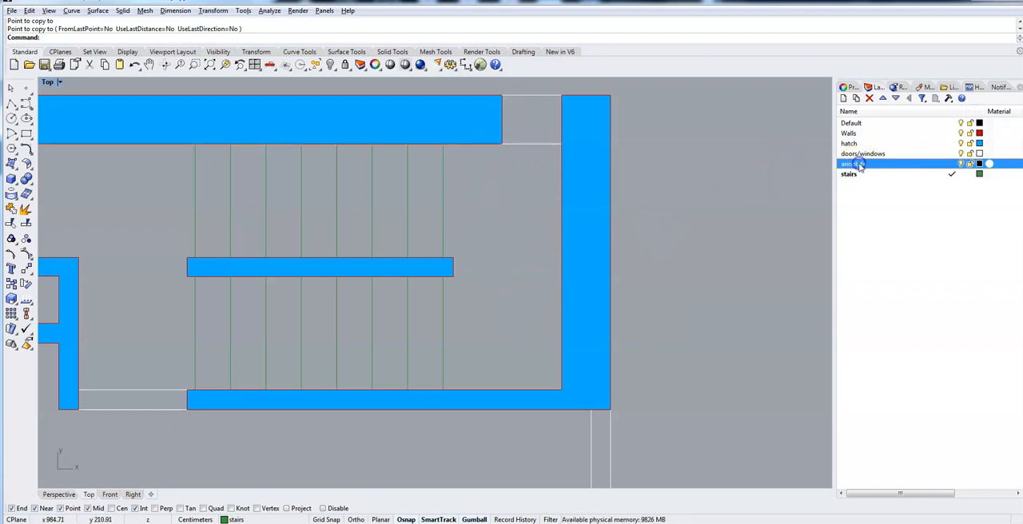
left_click(952, 163)
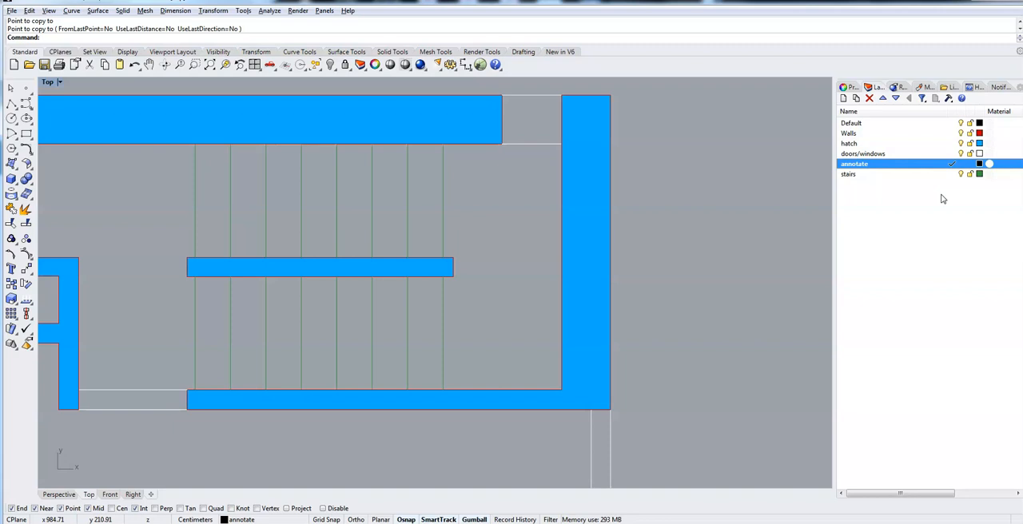
left_click(11, 105)
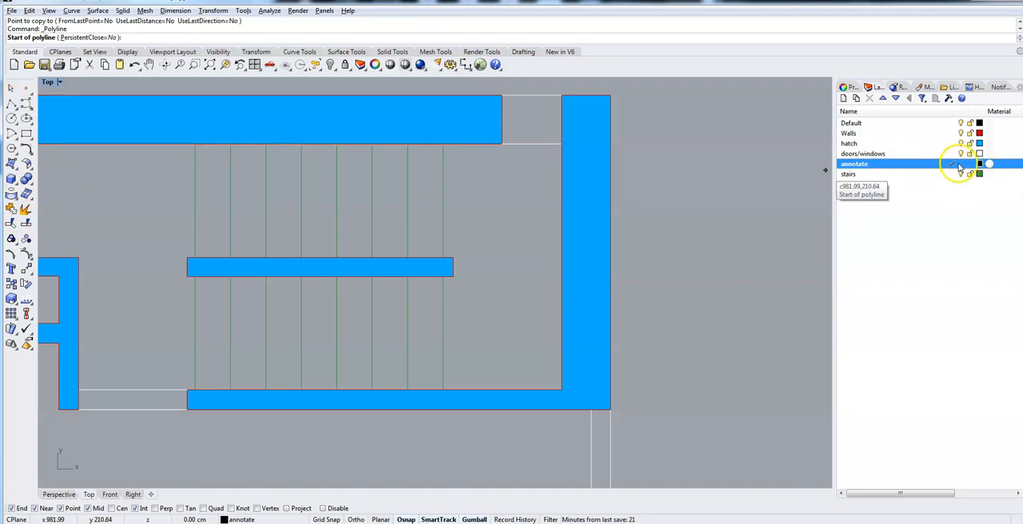
left_click(442, 145)
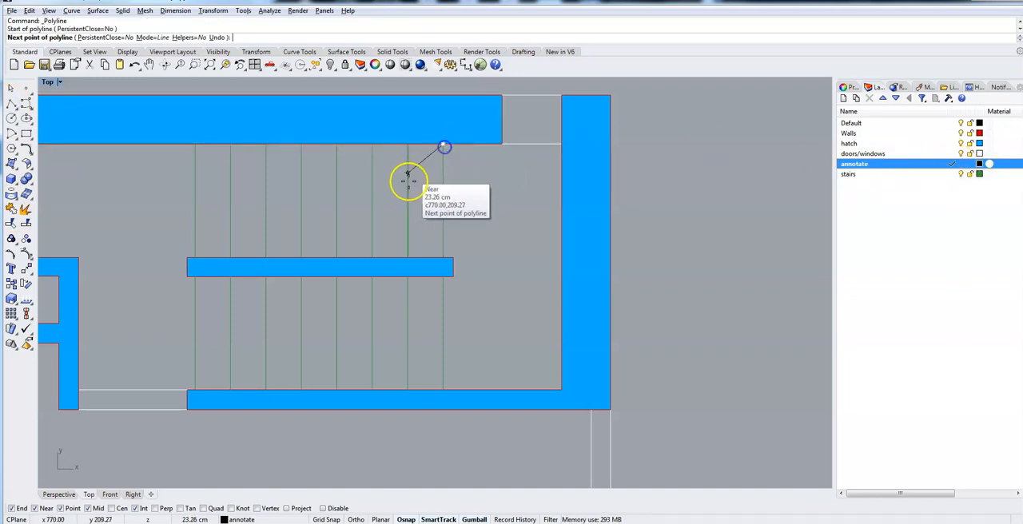
left_click(373, 255)
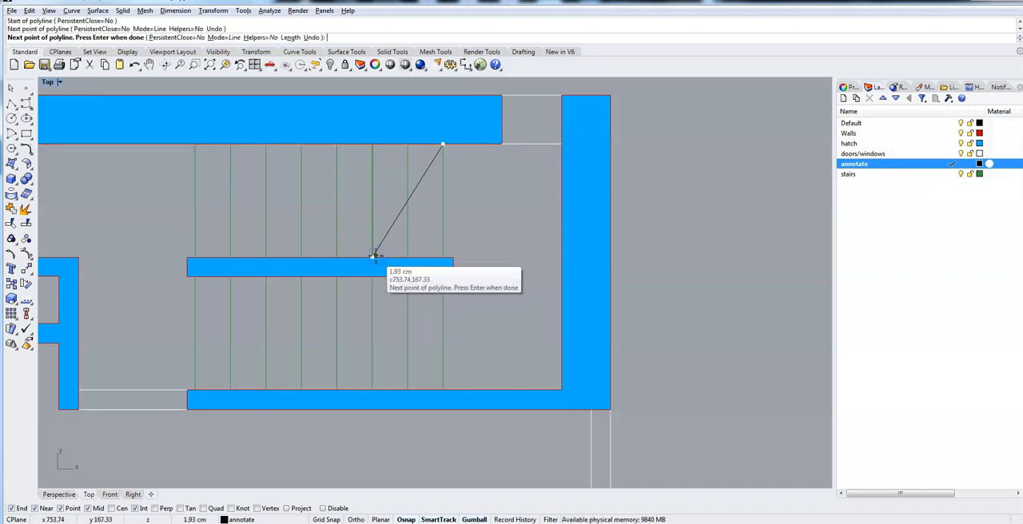
key("Return")
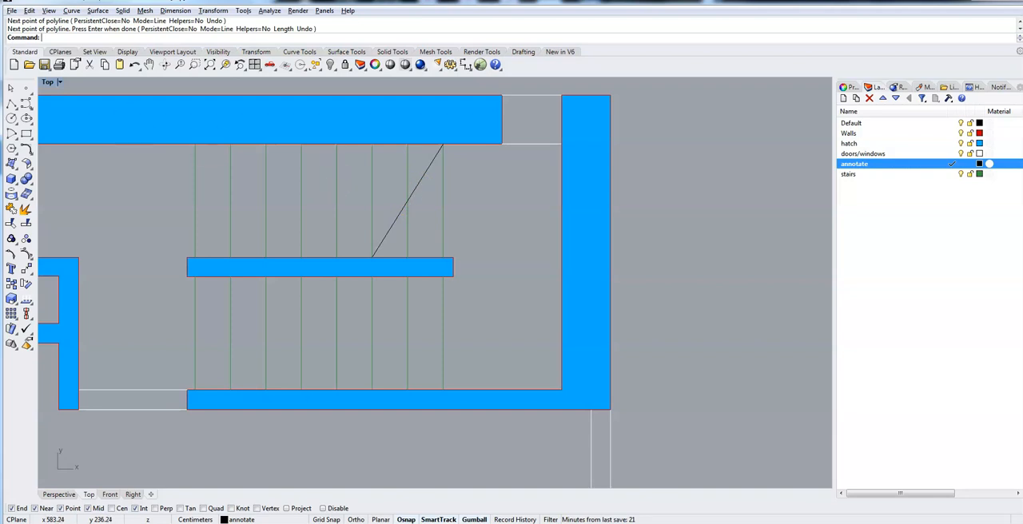
Draw a three-segment zigzag polyline across the diagonal's middle, starting and ending on it, with outer segments about 9.3 and 8 cm long.
left_click(13, 107)
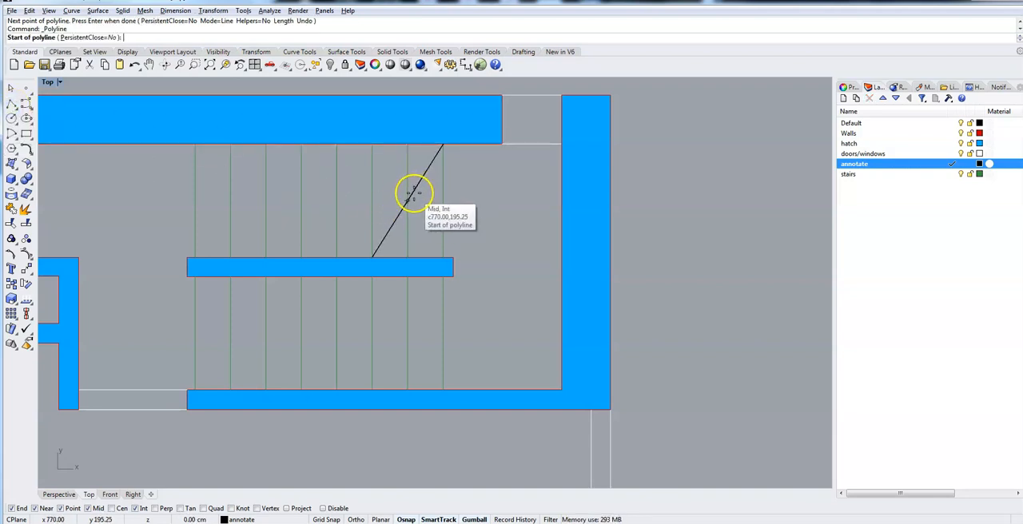
left_click(413, 191)
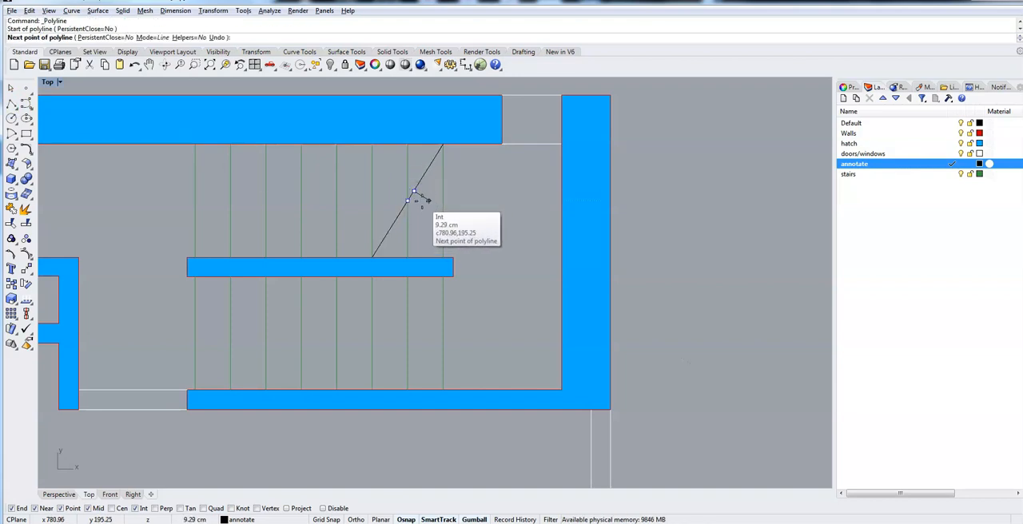
left_click(428, 200)
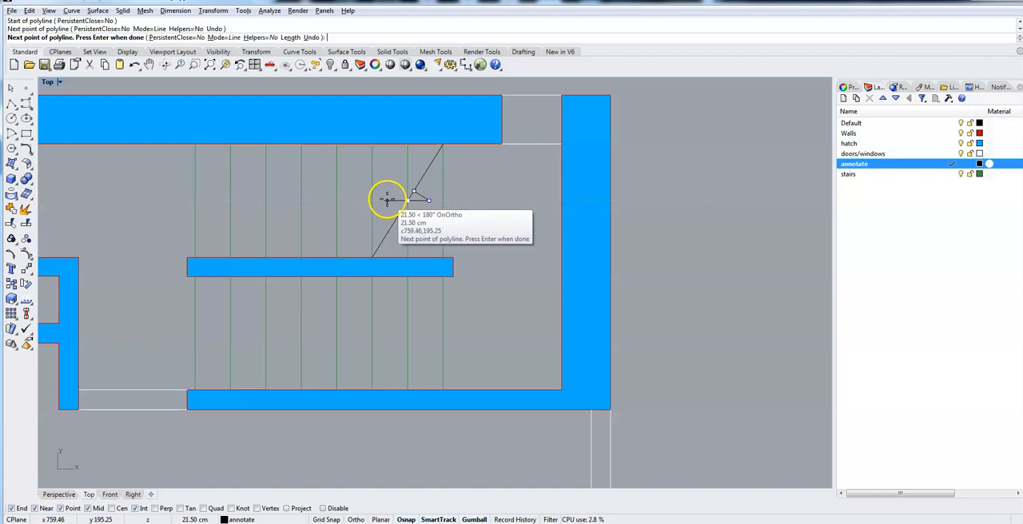
left_click(389, 201)
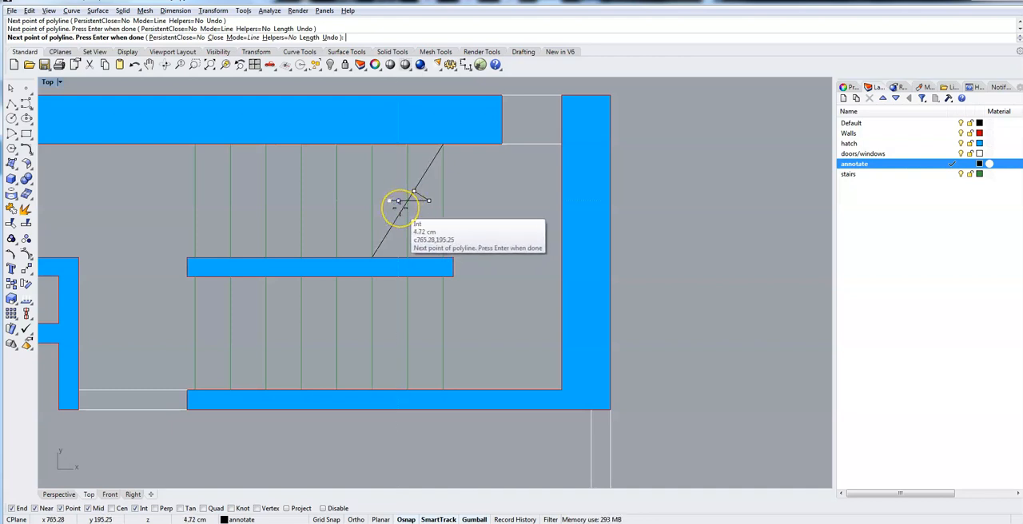
scroll(399, 206, "up", 5)
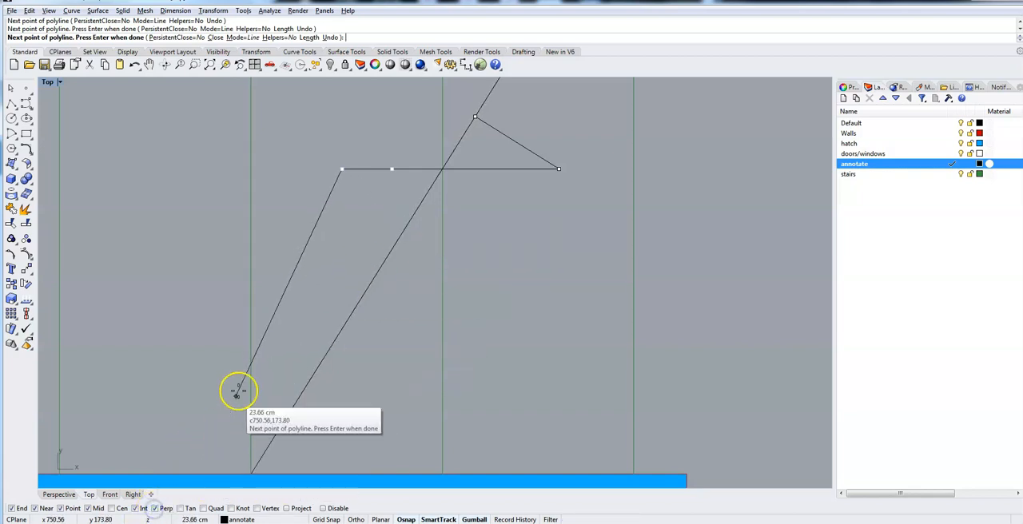
left_click(414, 214)
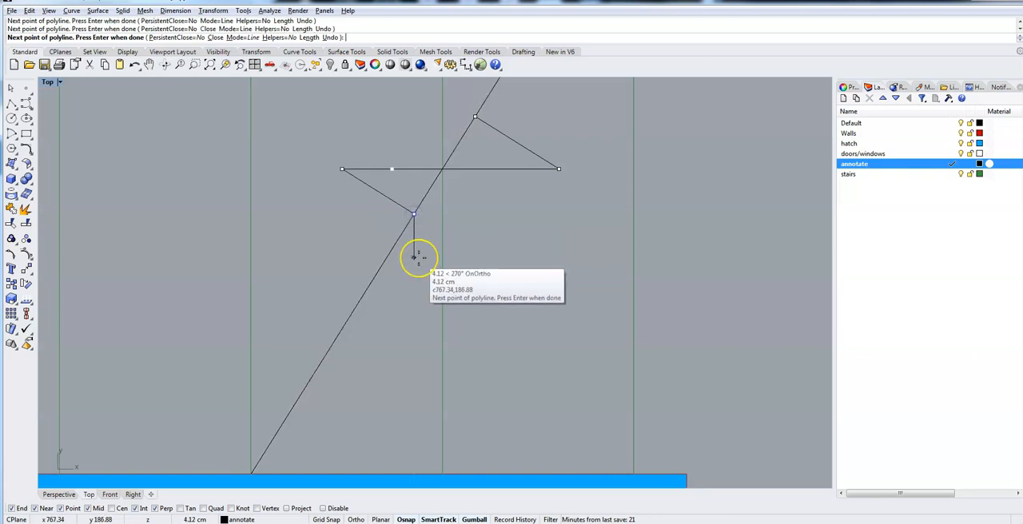
key("Return")
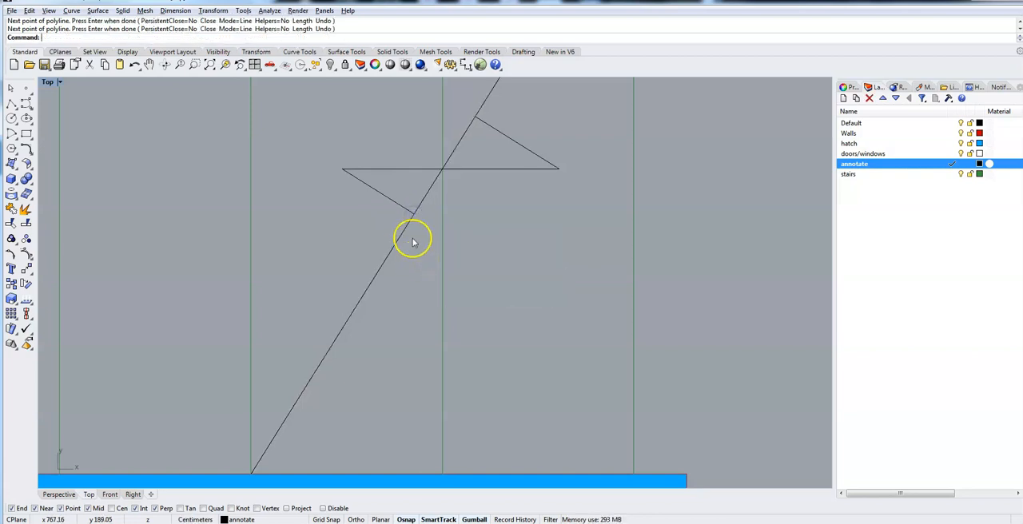
Trim away the diagonal's two pieces inside the zigzag so that both form one continuous stair break line.
left_click_drag(585, 252, 410, 138)
left_click_drag(331, 103, 330, 103)
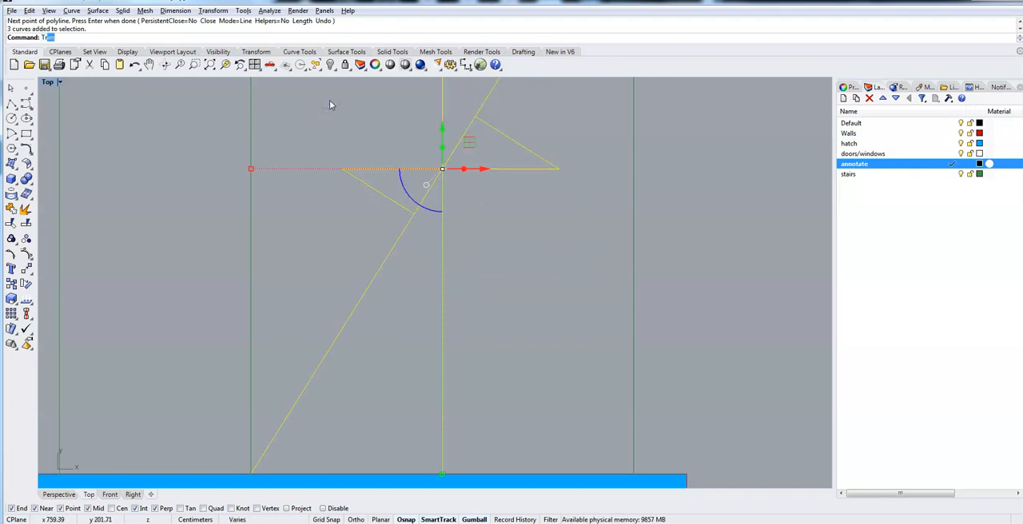
key("Return")
left_click(414, 207)
left_click(458, 142)
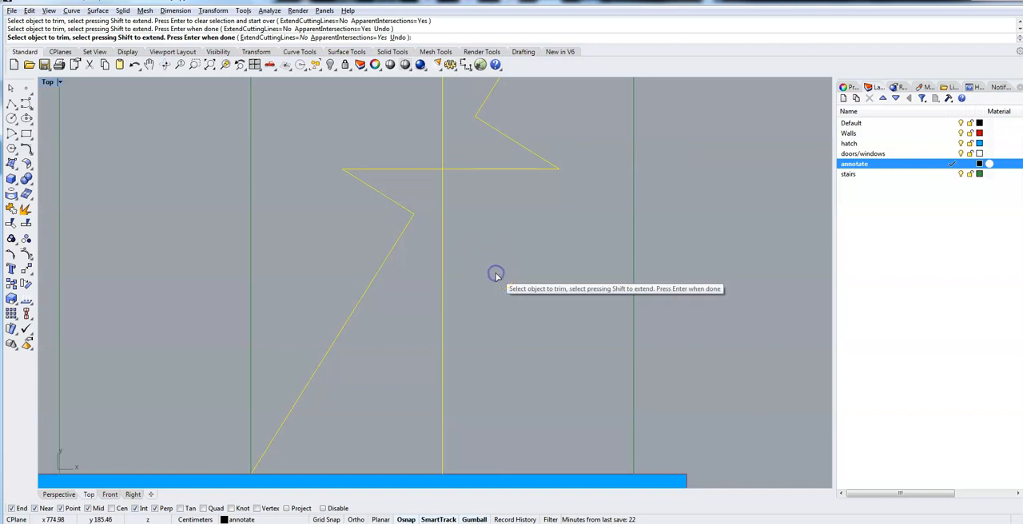
key("Return")
key("Return")
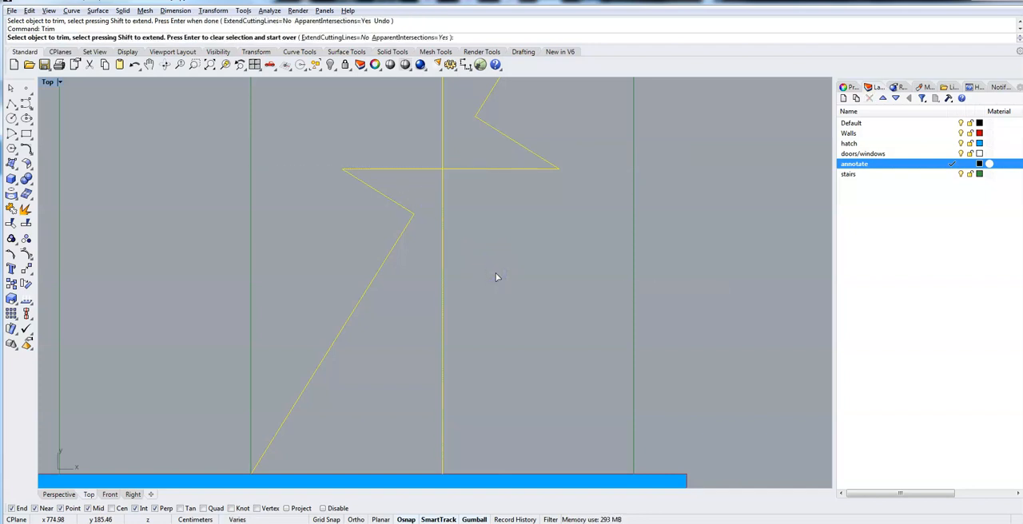
key("Return")
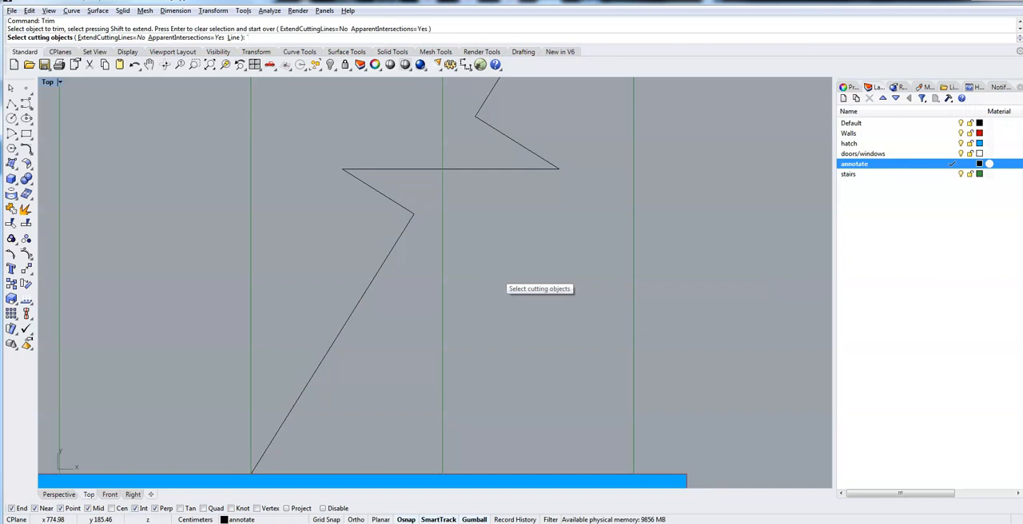
key("Return")
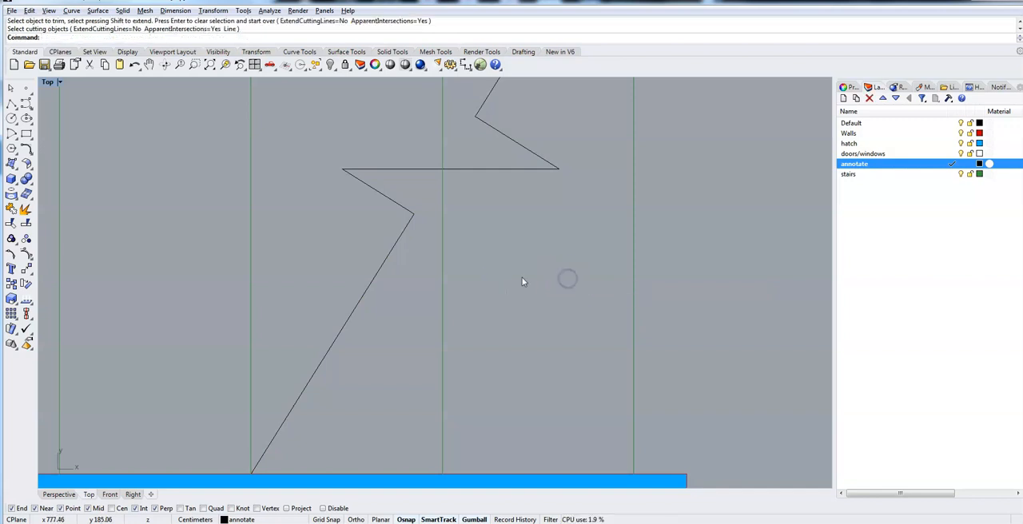
Draw a circle of about 2.84 cm radius centred on the midpoint of the leftmost upper stair line.
scroll(522, 280, "down", 5)
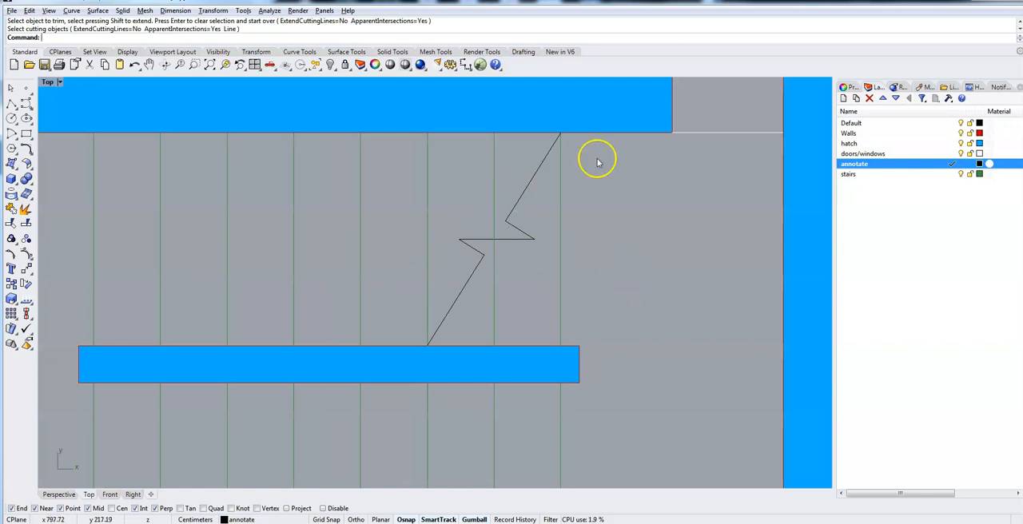
right_click_drag(338, 290, 521, 284)
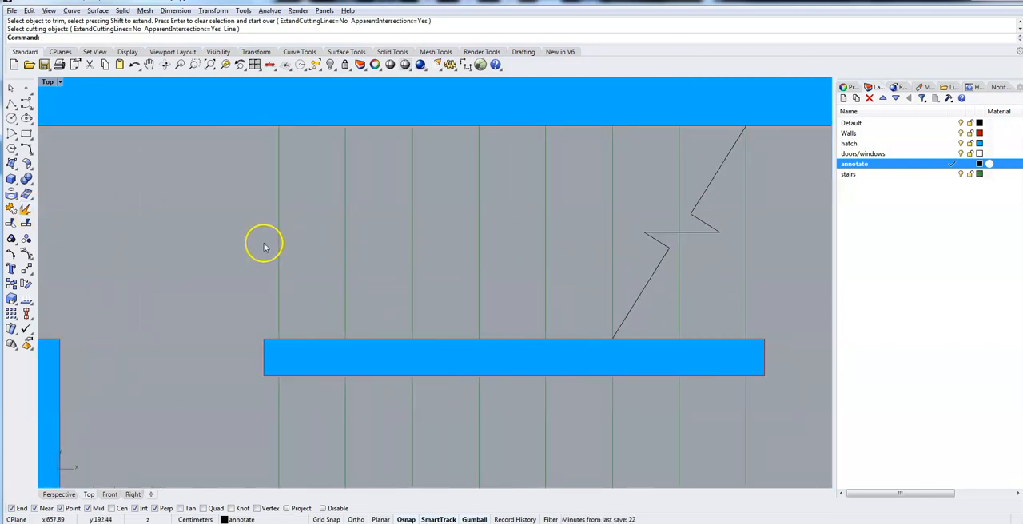
left_click(12, 117)
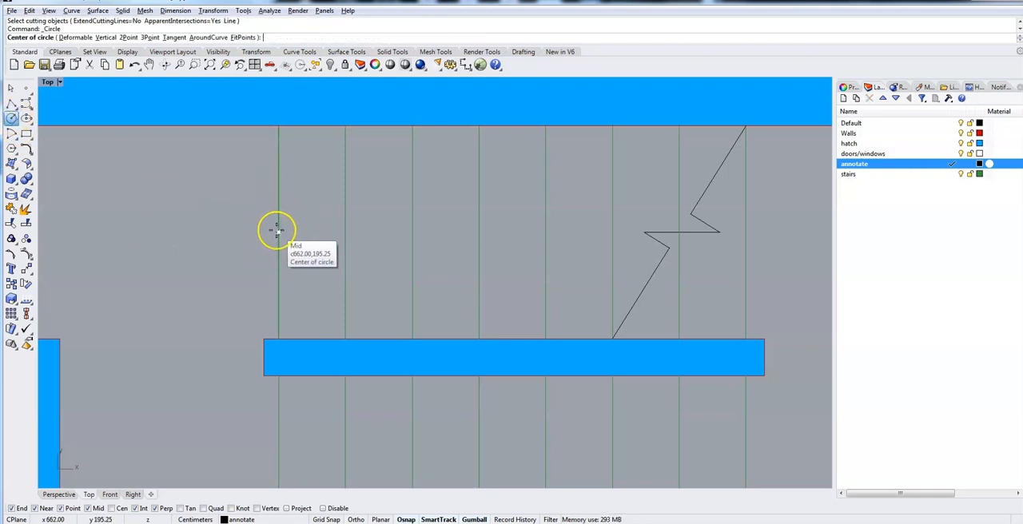
left_click(278, 232)
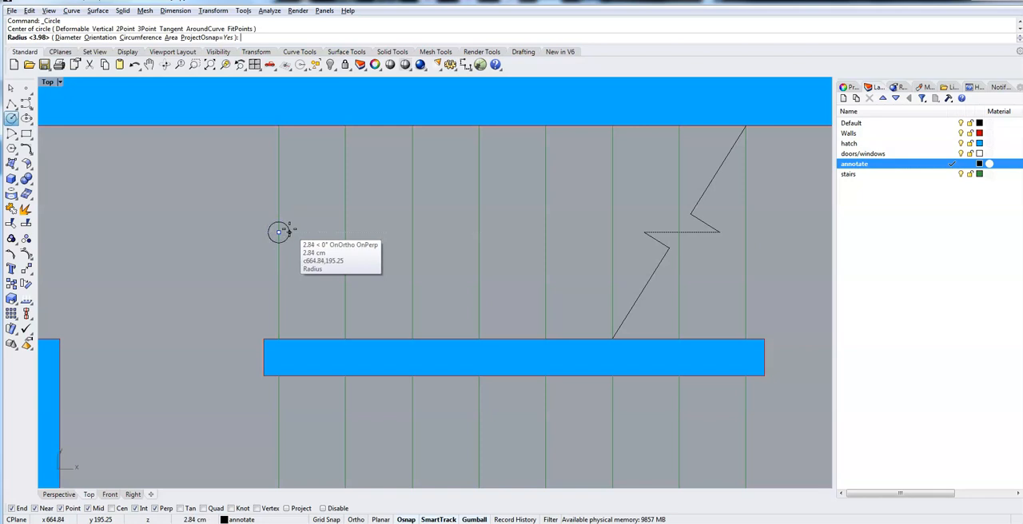
left_click(289, 229)
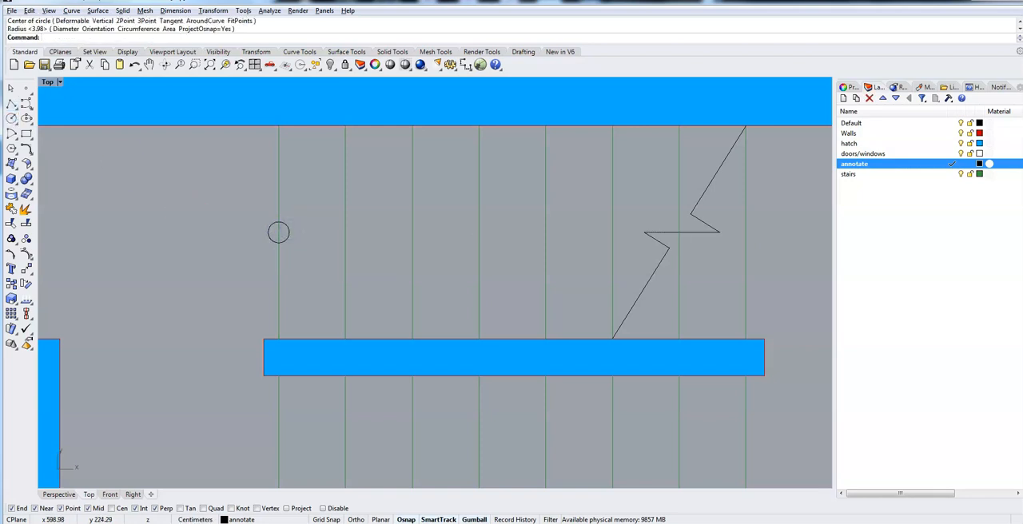
Draw a polyline arrow from the circle's right edge horizontally to the sixth upper stair line's midpoint, including both strokes of the arrowhead.
left_click(12, 105)
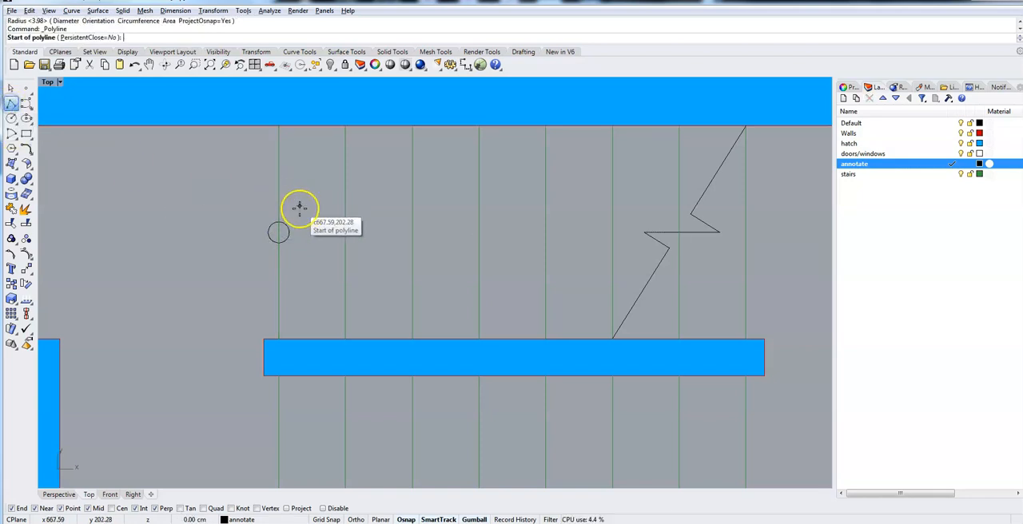
left_click(290, 232)
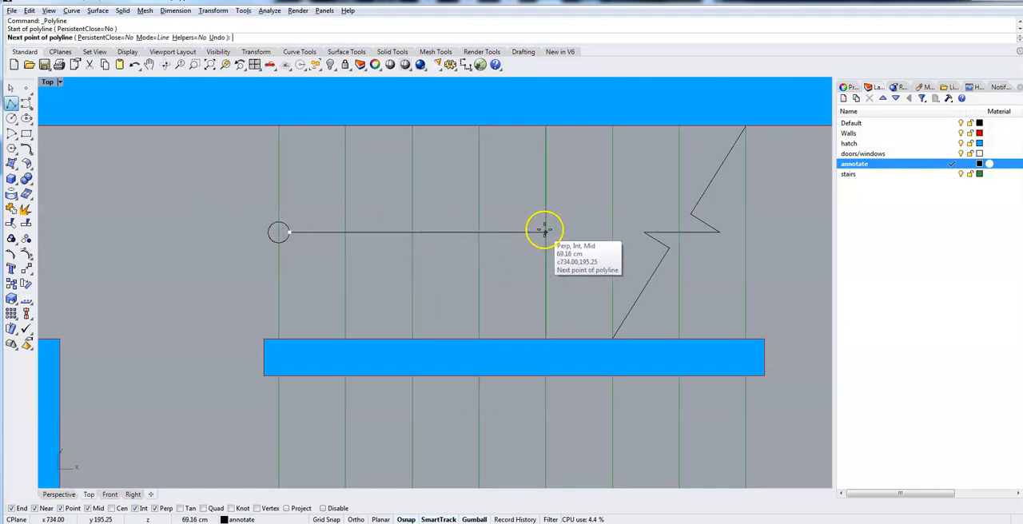
left_click(609, 232)
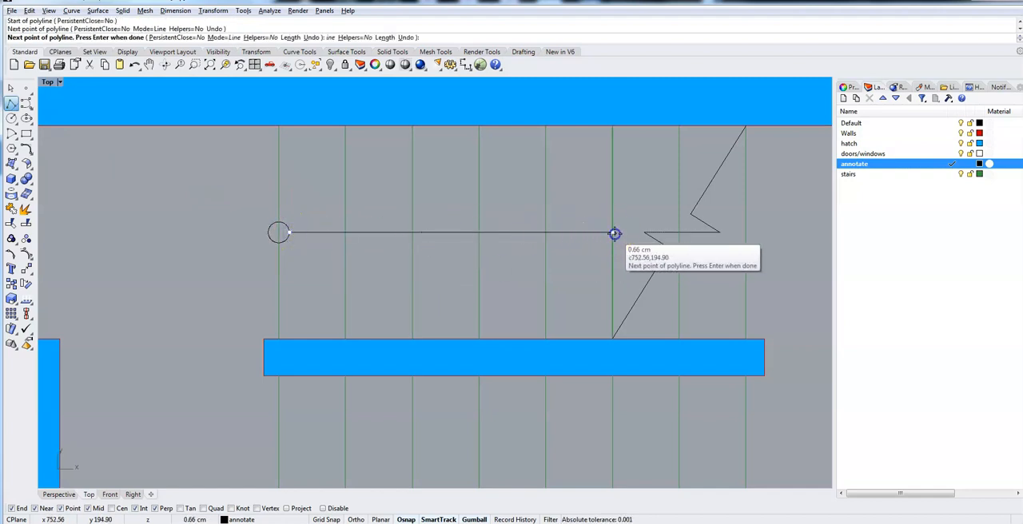
left_click(589, 215)
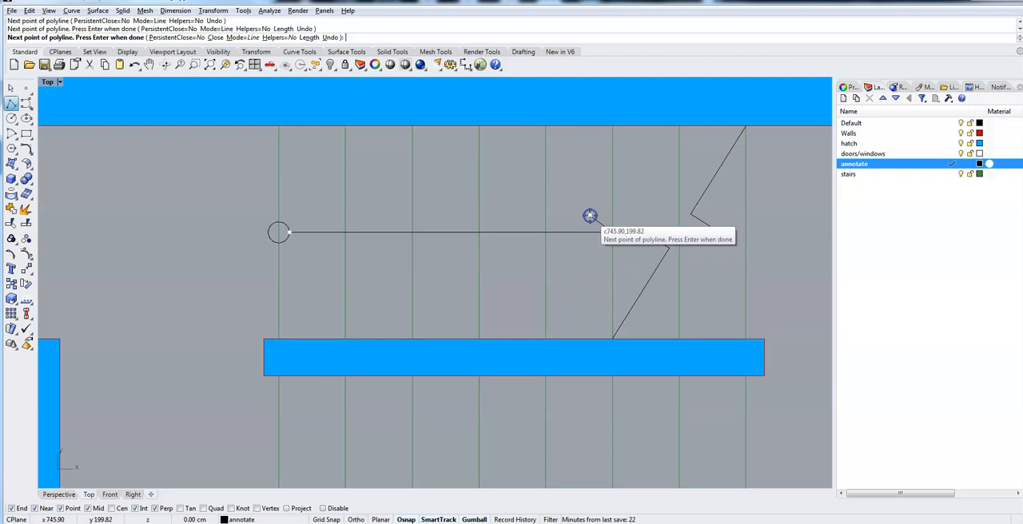
left_click(610, 232)
left_click(593, 255)
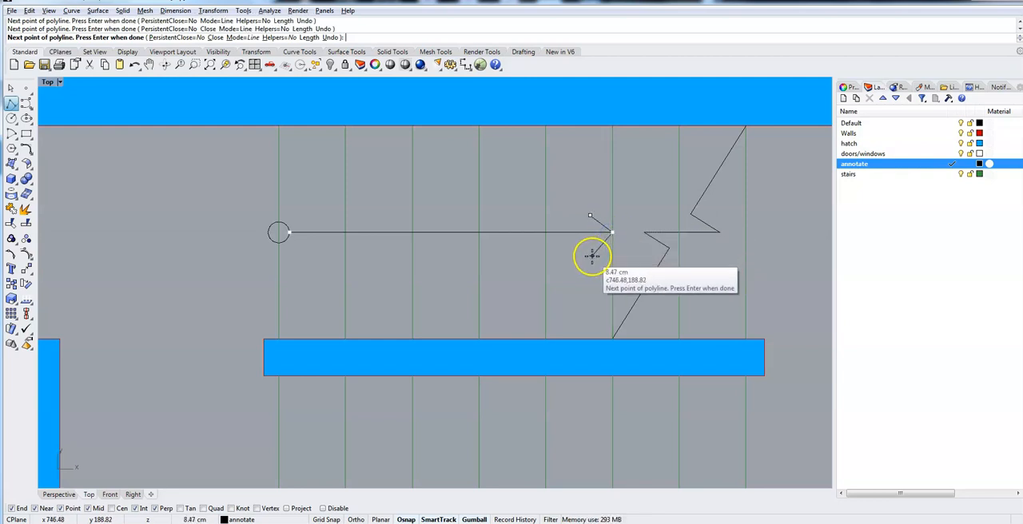
key("Return")
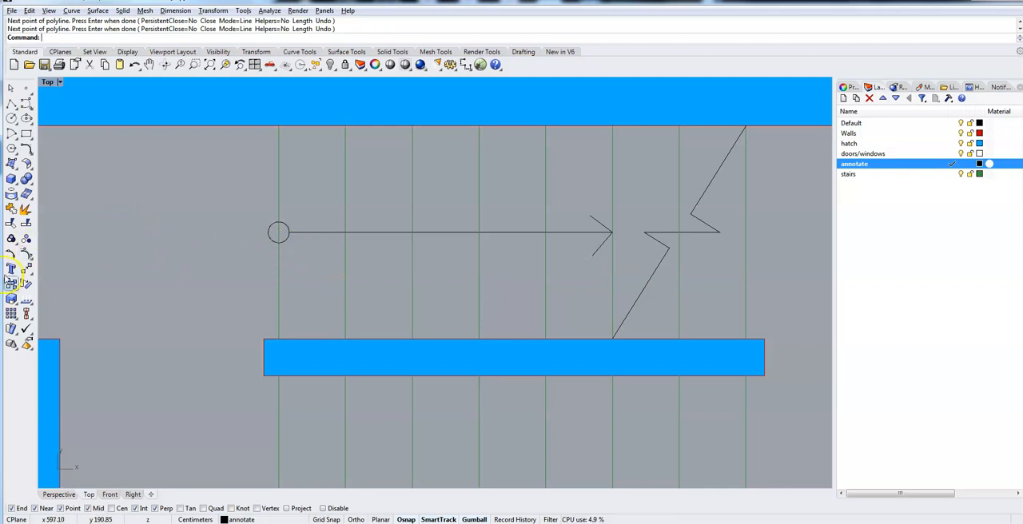
Add the text UP as curves 10 cm high left of the circle, and rotate it a quarter turn clockwise.
left_click(10, 270)
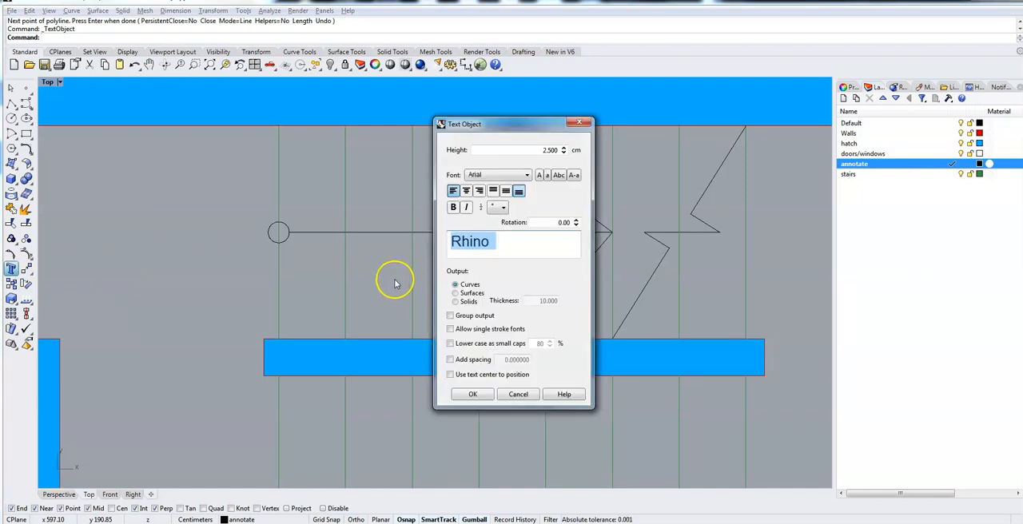
type("UP")
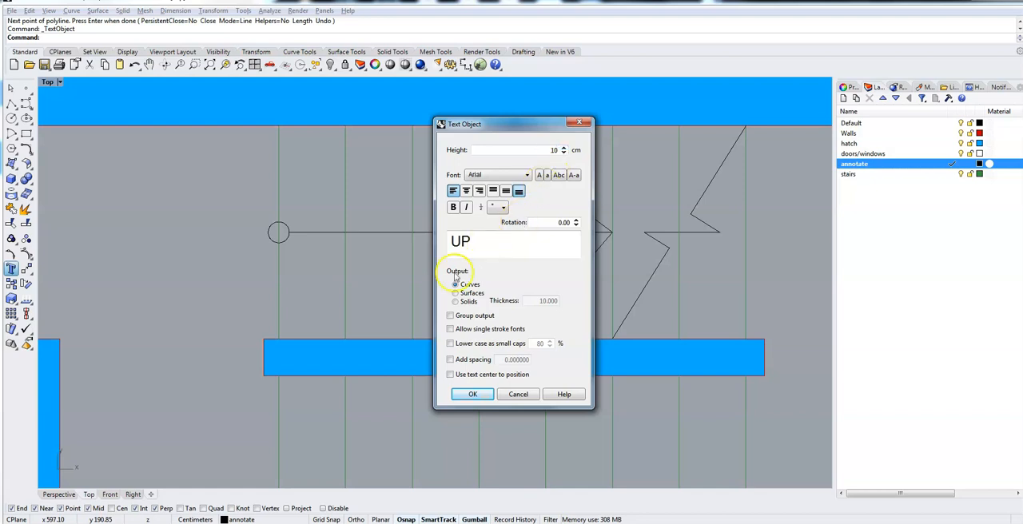
left_click(471, 395)
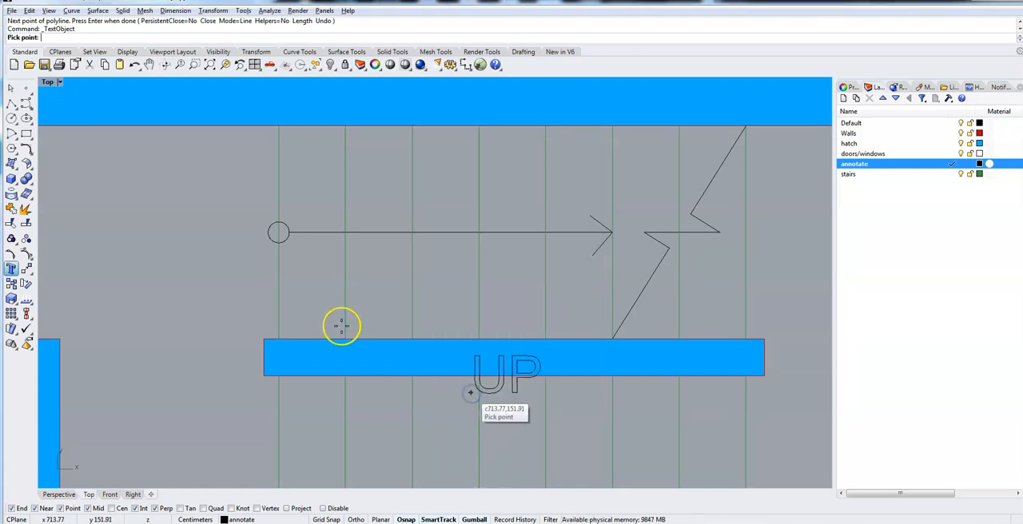
left_click(176, 252)
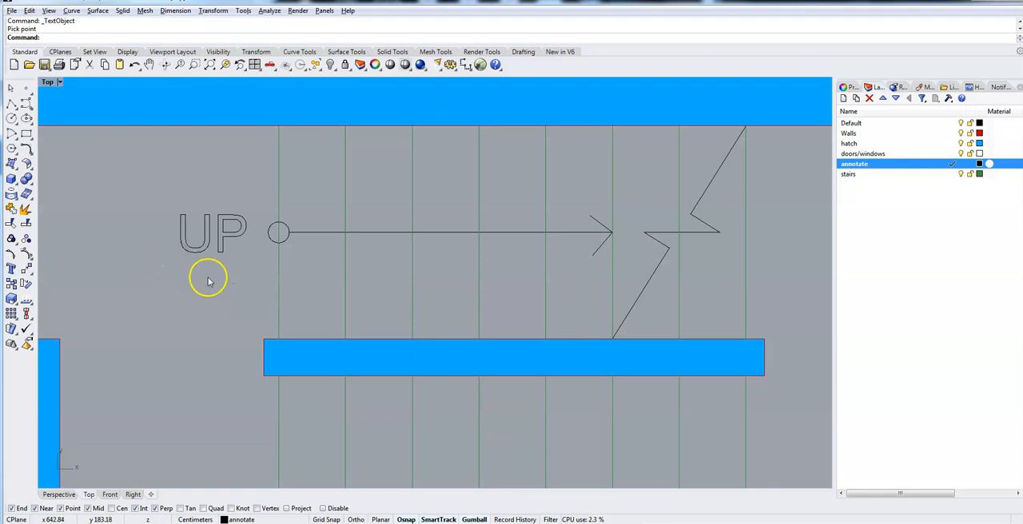
left_click_drag(224, 251, 168, 231)
left_click(166, 266)
Copy the circle and arrow 67.5 cm down, from the circle's center to the midpoint of the leftmost lower stair line.
scroll(165, 264, "down", 4)
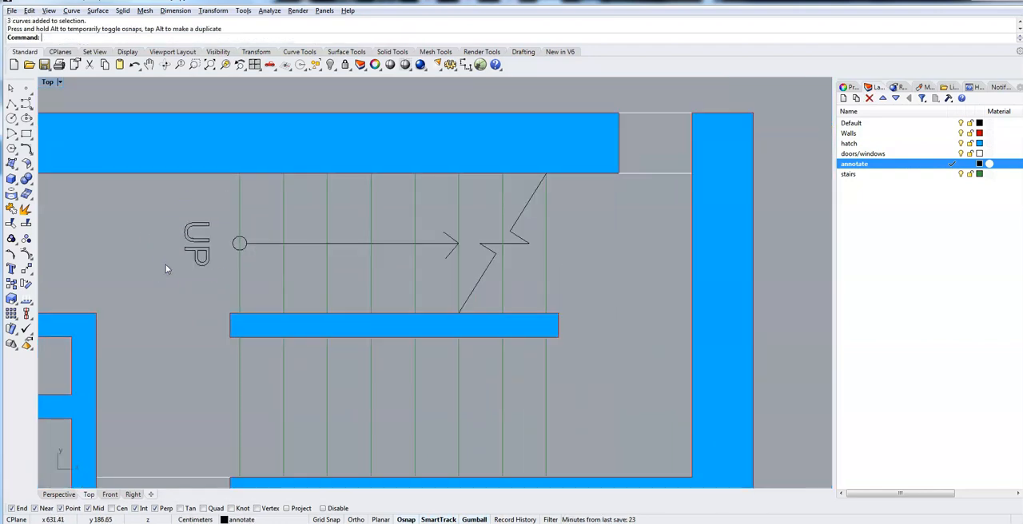
type("Copy")
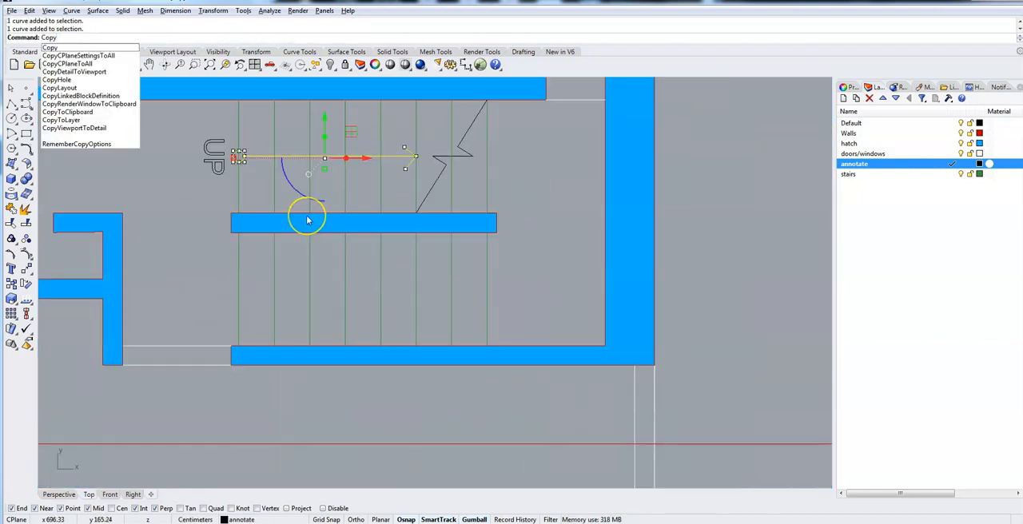
key("Return")
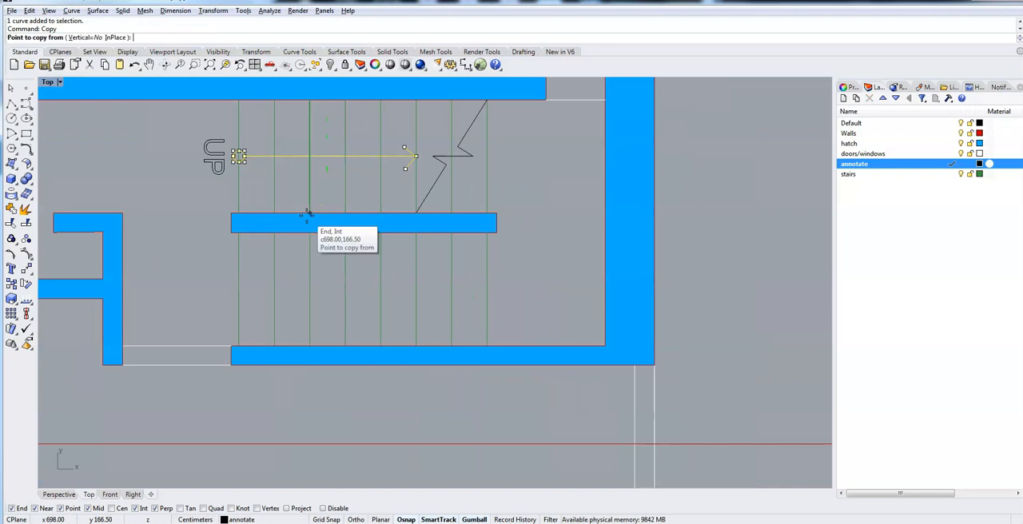
scroll(285, 137, "up", 5)
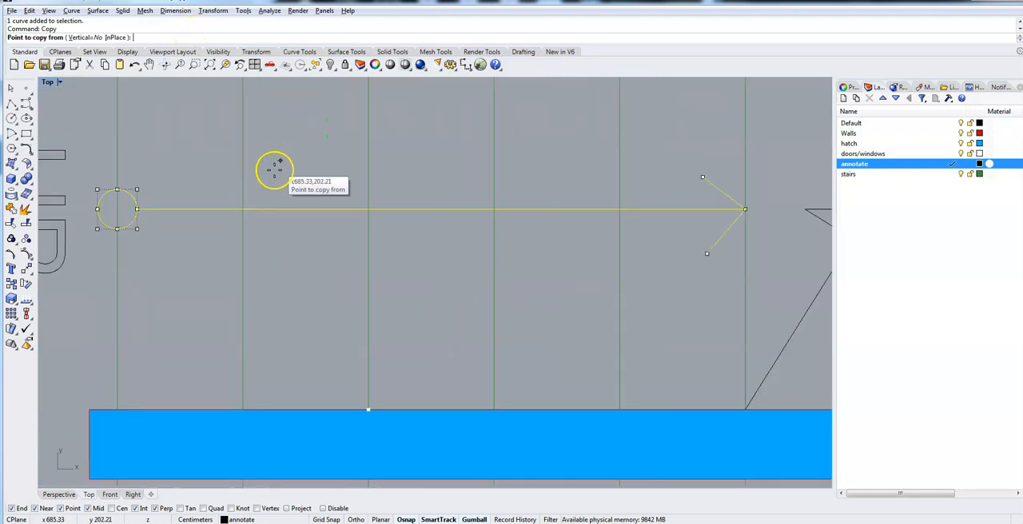
left_click(115, 208)
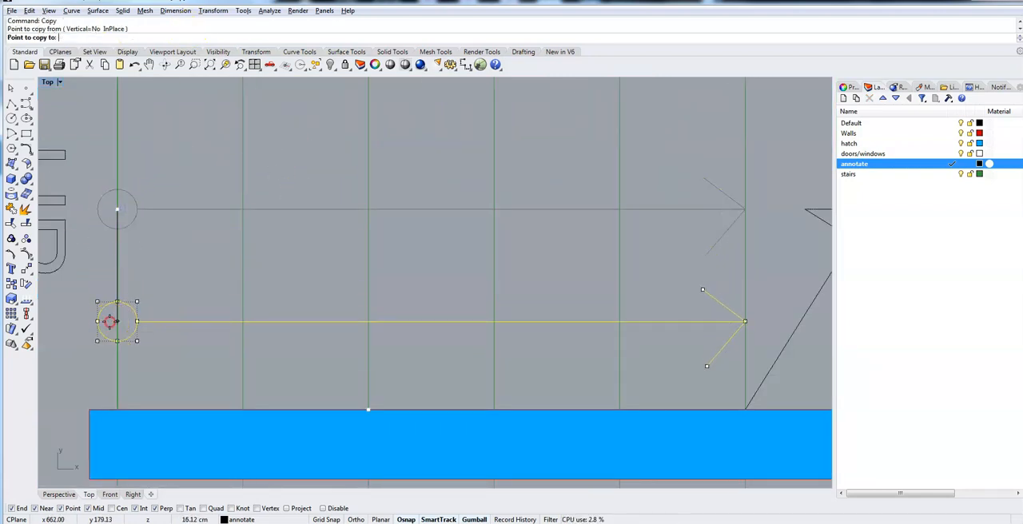
right_click_drag(110, 322, 116, 64)
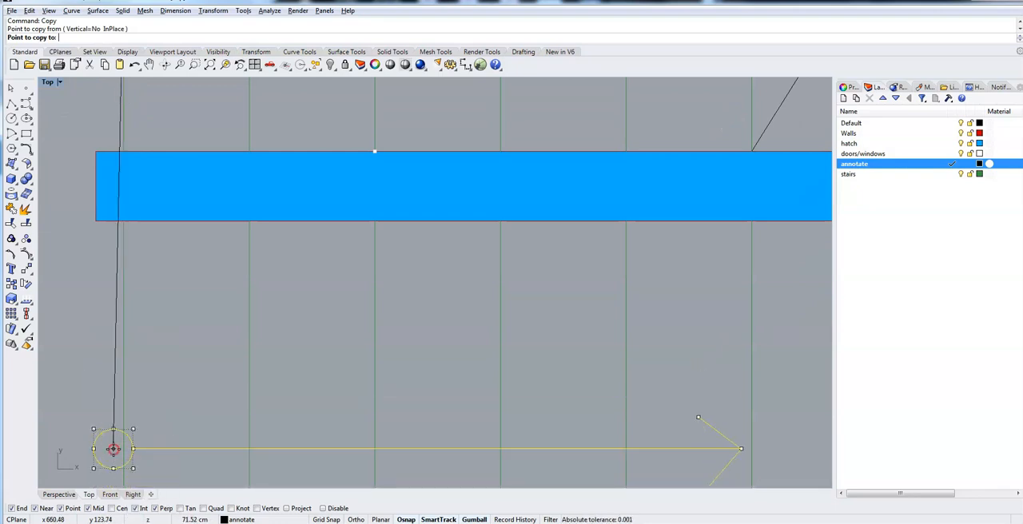
right_click_drag(107, 443, 137, 345)
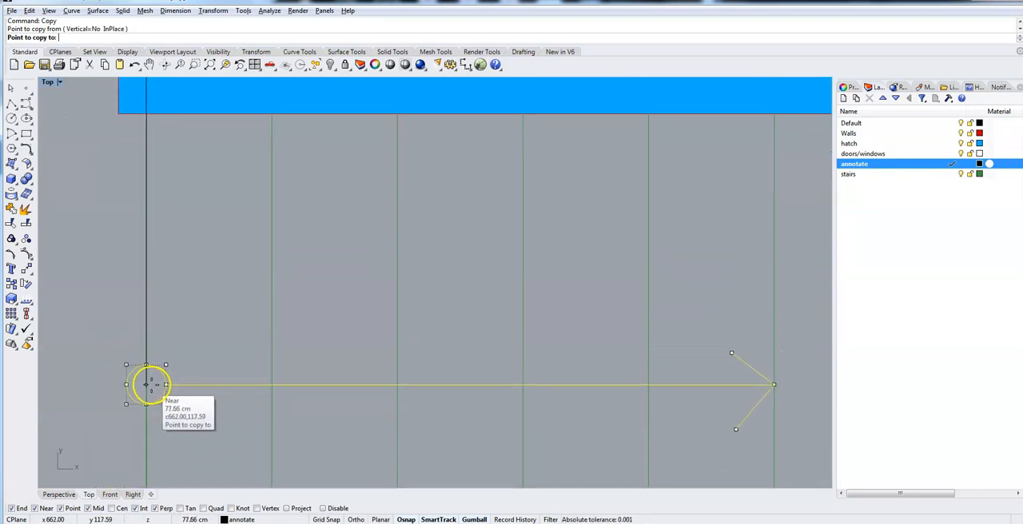
left_click(147, 313)
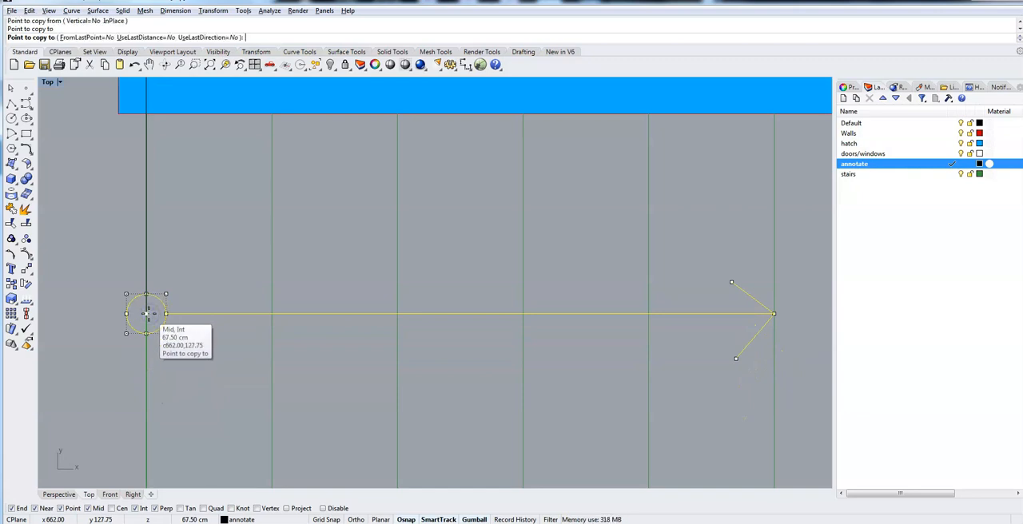
right_click(146, 313)
scroll(148, 315, "down", 4)
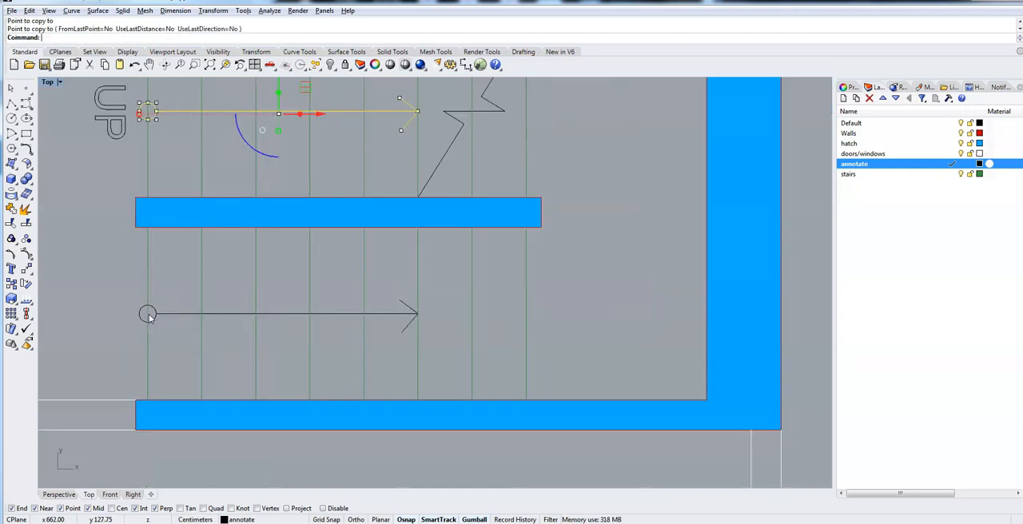
Add the text DN as curves 10 cm high beside the lower circle, on its left.
right_click_drag(122, 339, 296, 350)
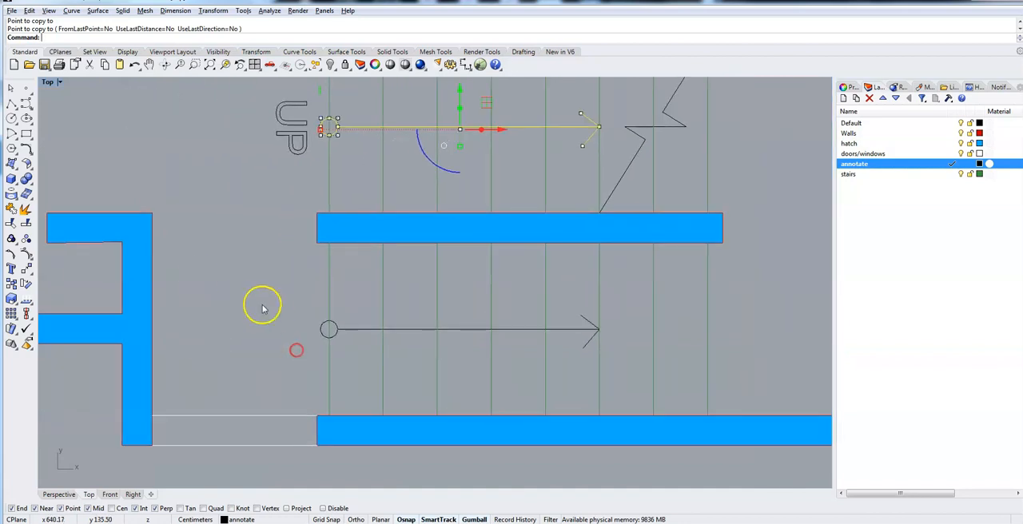
left_click(11, 268)
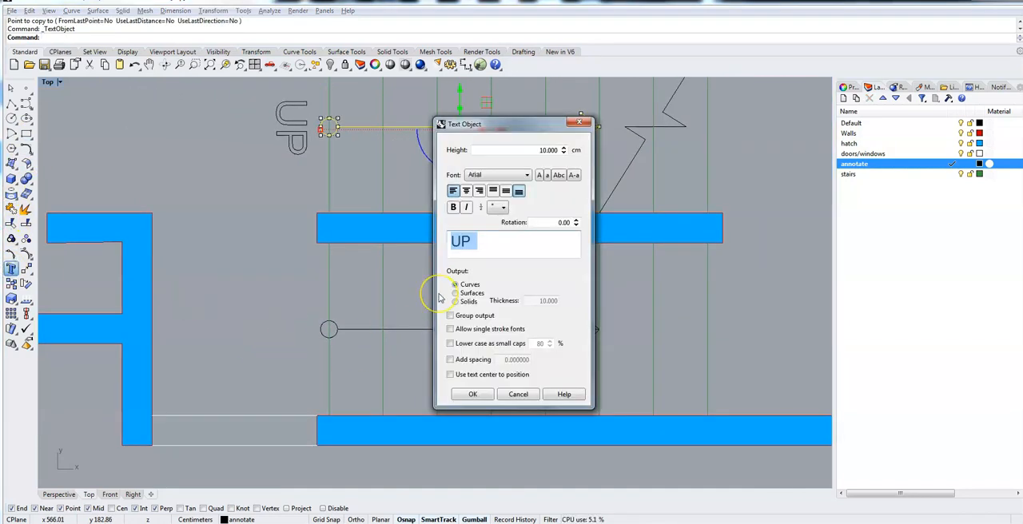
type("D")
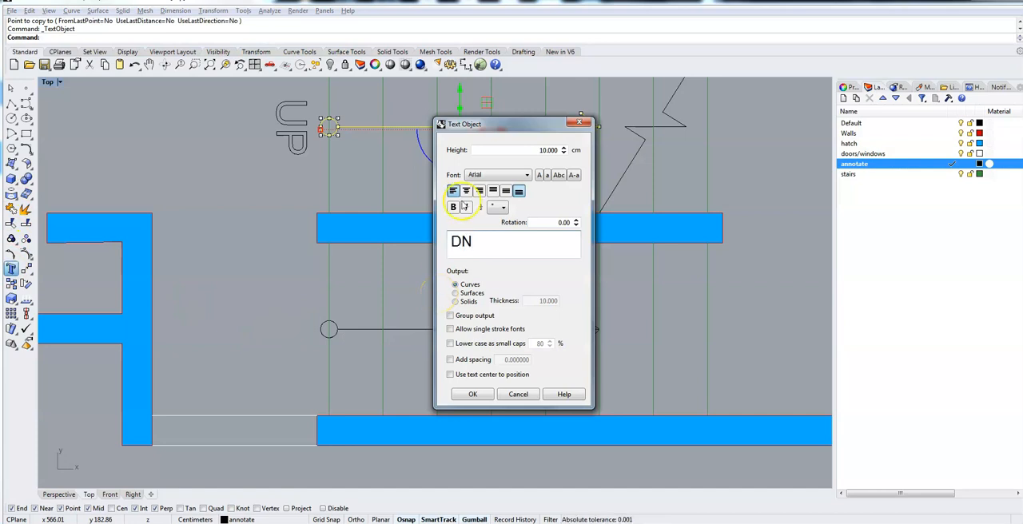
type("N")
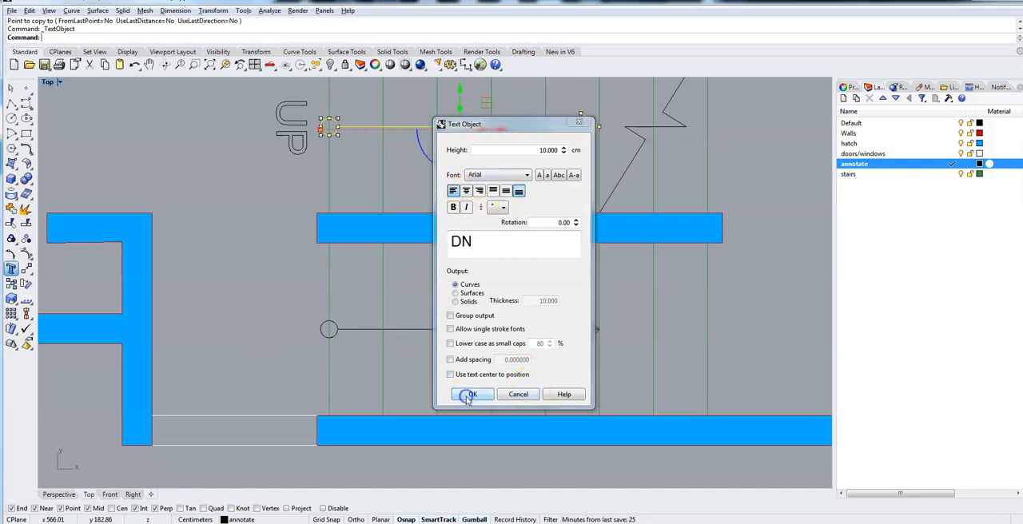
left_click(471, 395)
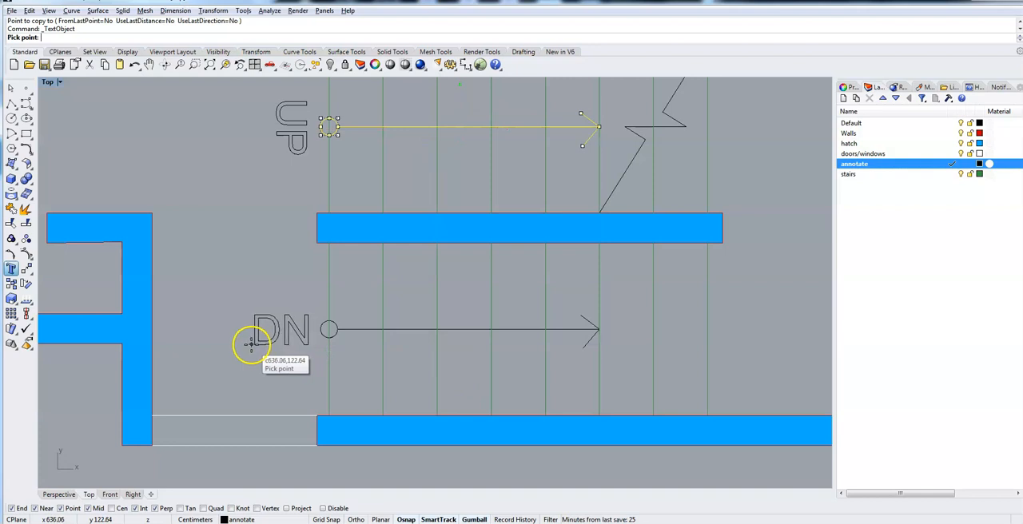
left_click(253, 345)
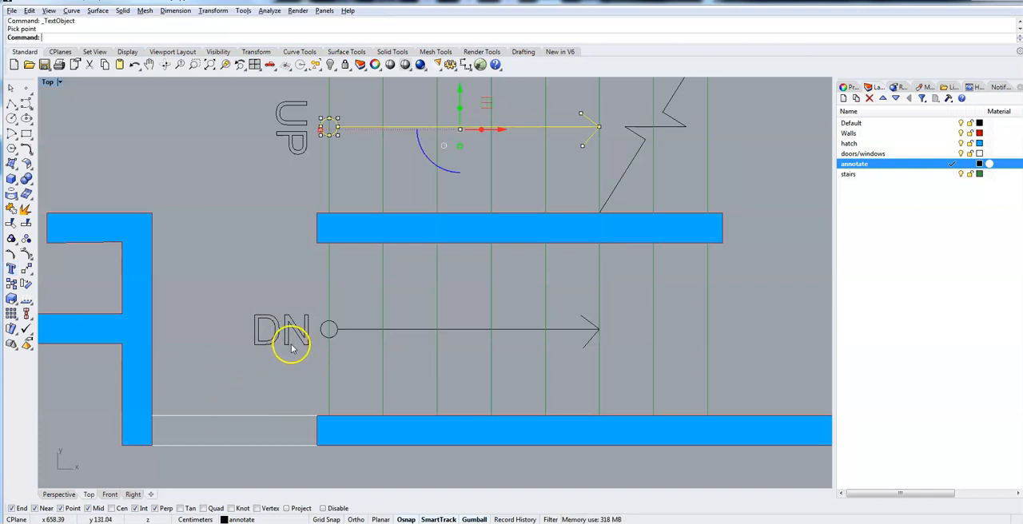
Rotate the DN text curves a quarter turn clockwise and place them close to the lower circle.
left_click(240, 304)
left_click_drag(239, 304, 225, 345)
left_click(226, 345)
left_click_drag(245, 288, 309, 379)
left_click_drag(321, 333, 296, 331)
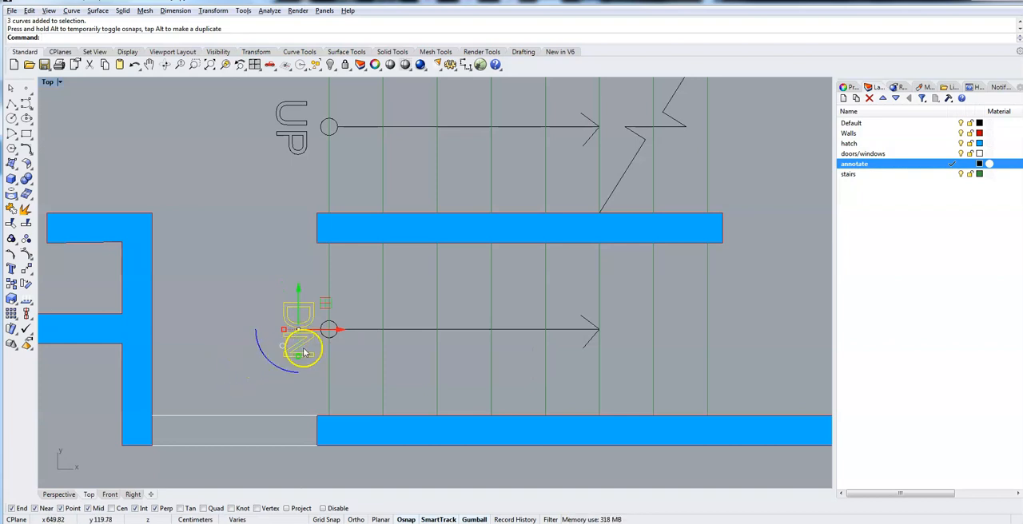
Shift the DN text 5 cm away from the circle along the X axis and 3 cm back towards it.
left_click(338, 331)
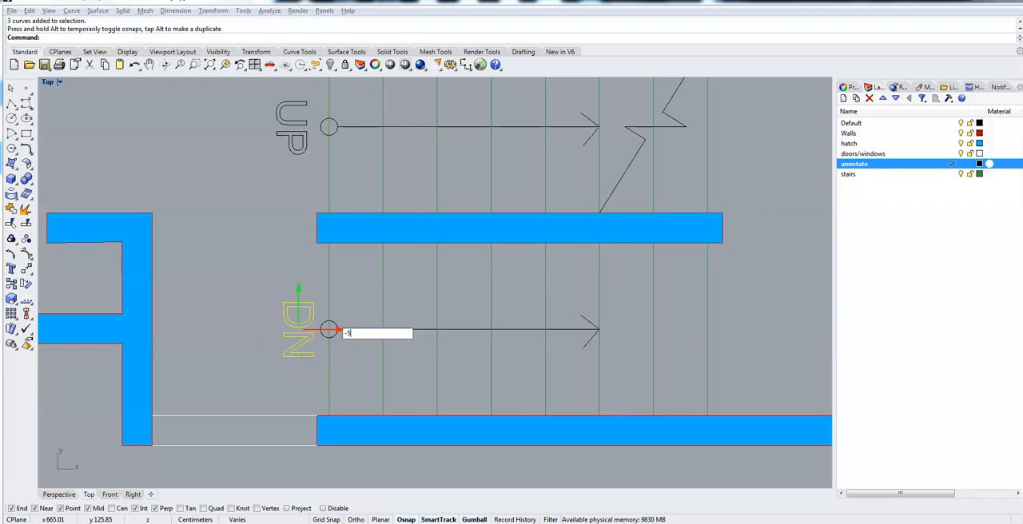
key("Return")
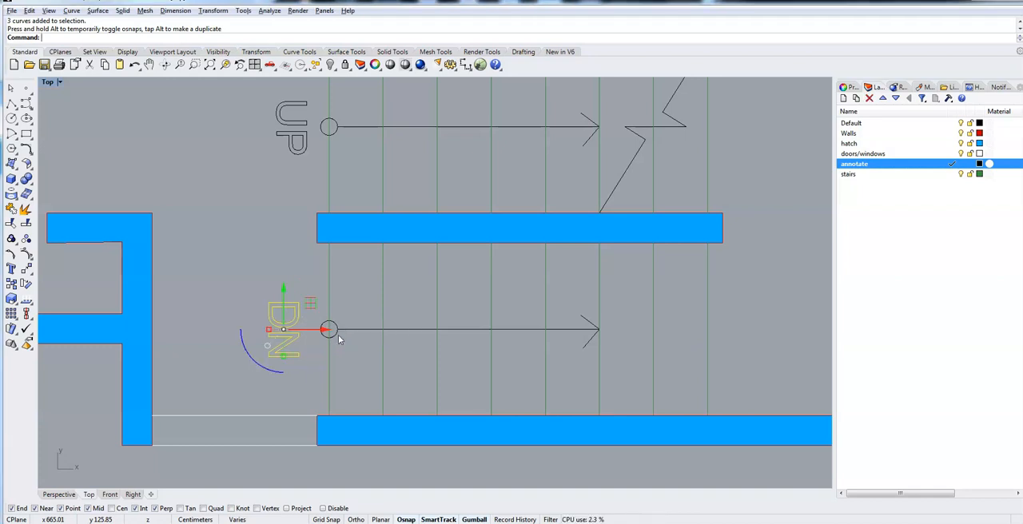
left_click(327, 330)
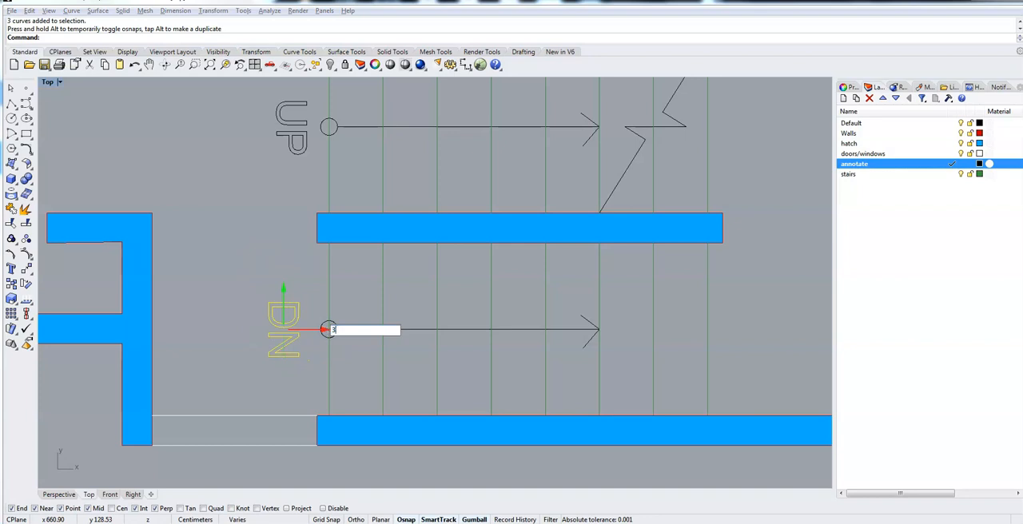
key("Return")
left_click(223, 293)
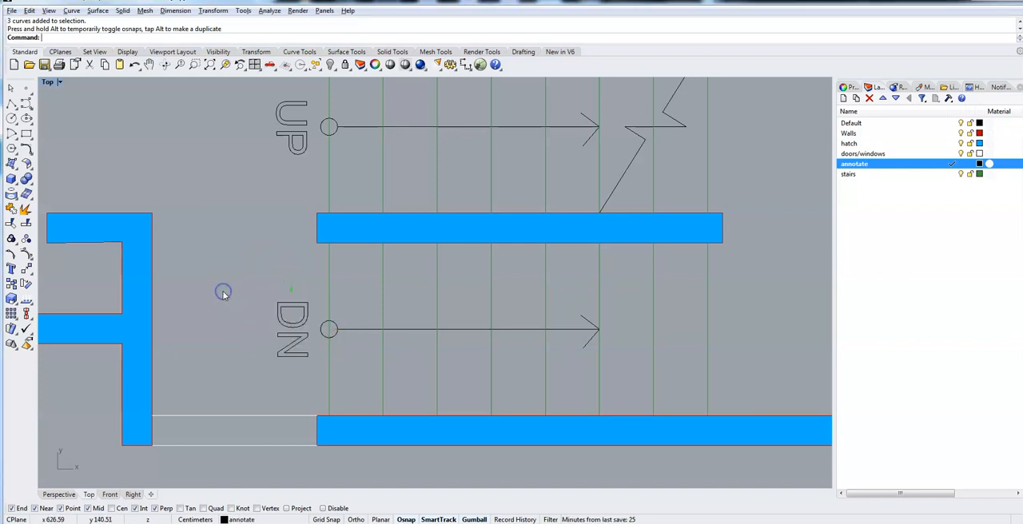
Select the UP and DN texts together with both circles and both direction arrows.
scroll(223, 296, "down", 2)
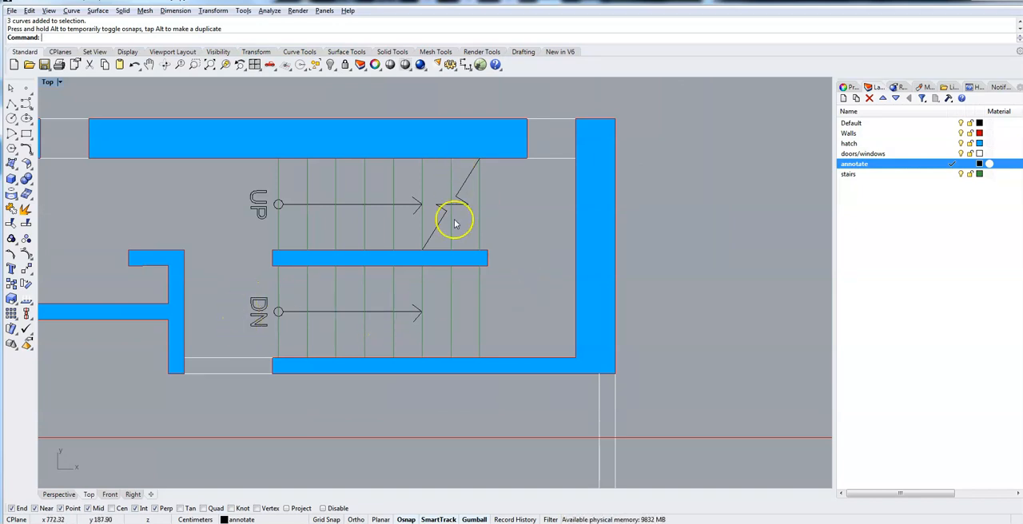
scroll(496, 300, "down", 3)
scroll(495, 300, "up", 3)
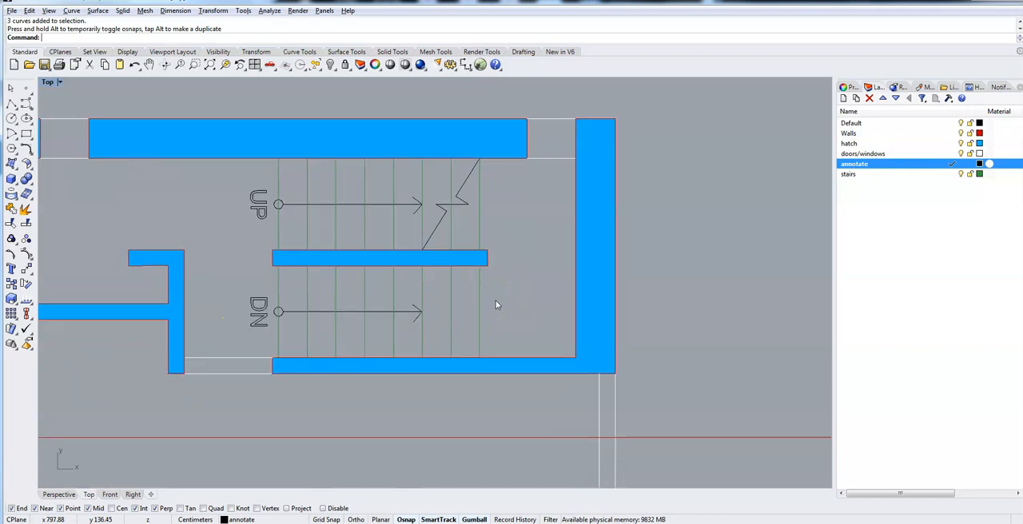
left_click_drag(231, 166, 269, 338)
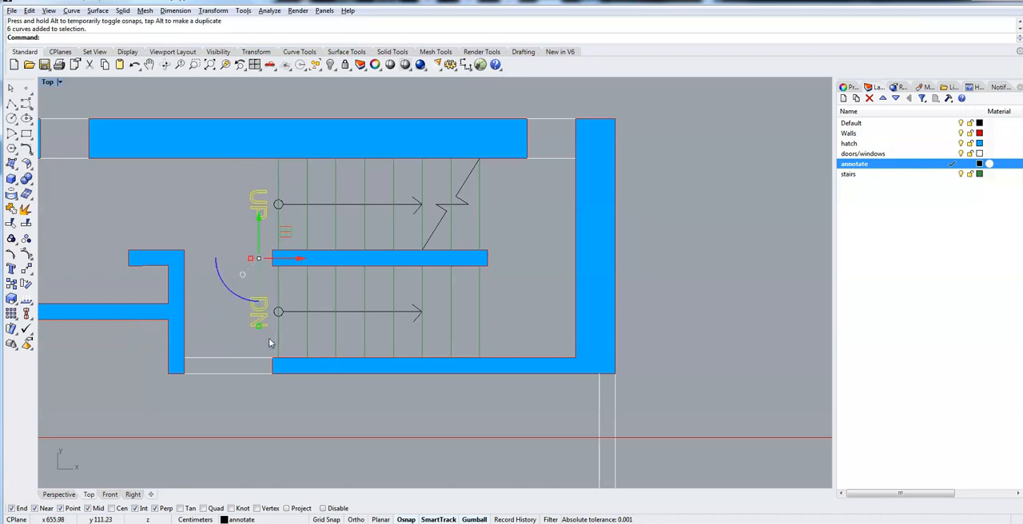
left_click(276, 205, "shift")
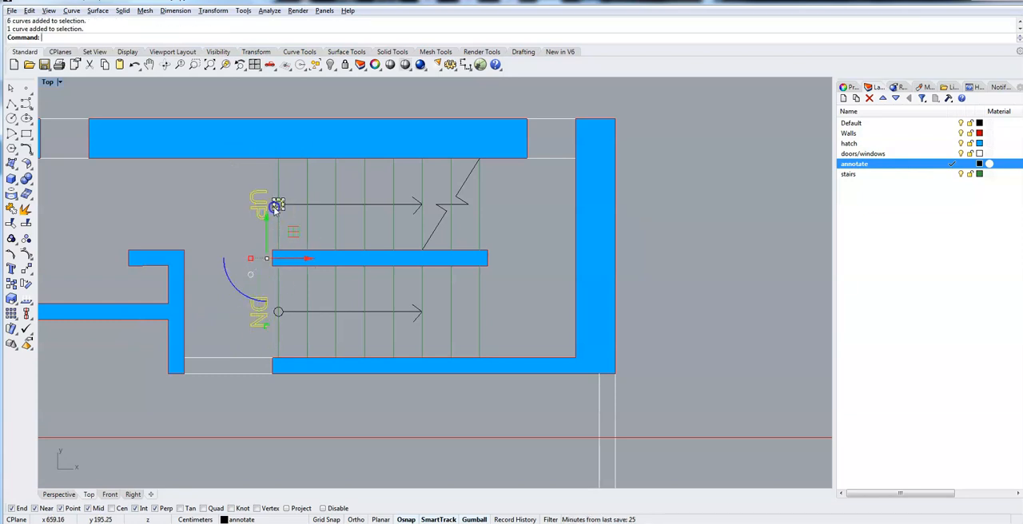
left_click(306, 206, "shift")
left_click(291, 312, "shift")
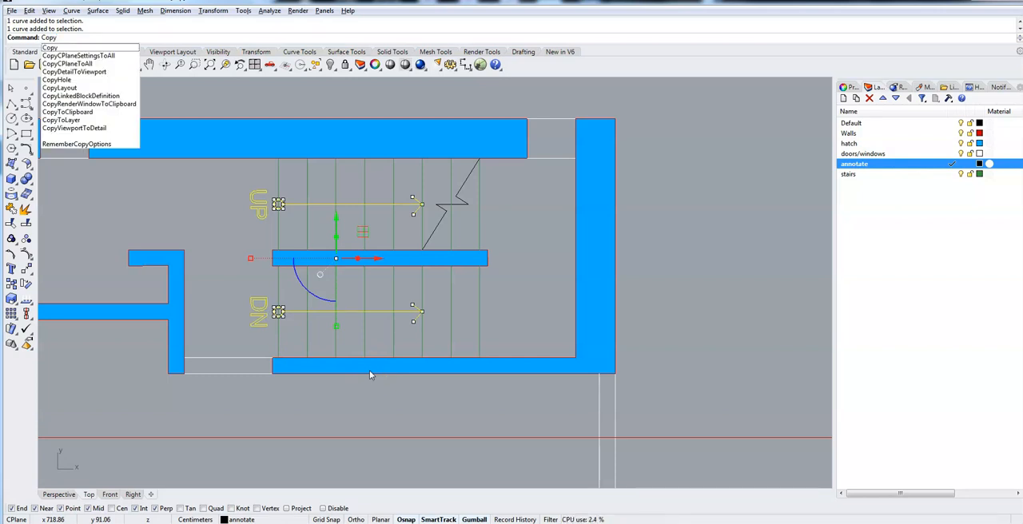
key("Return")
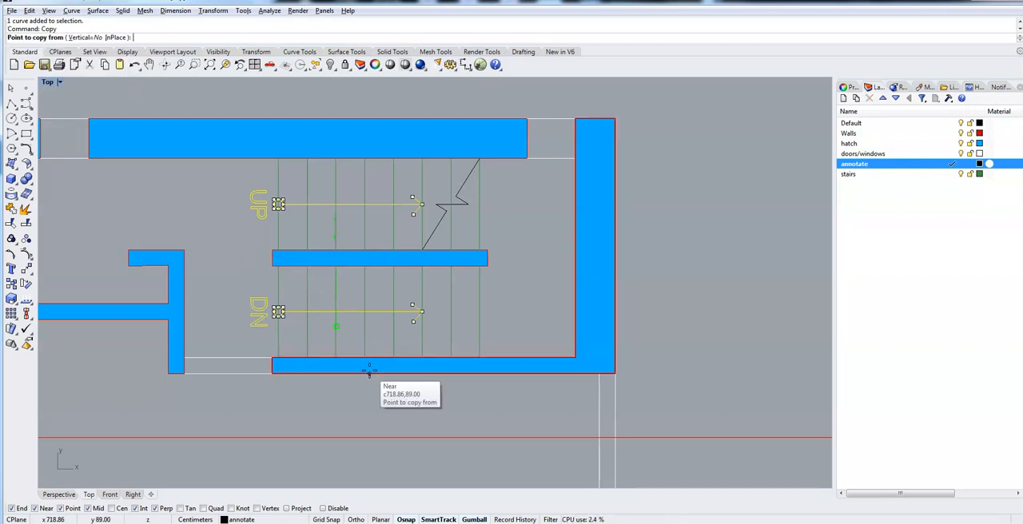
left_click(278, 157)
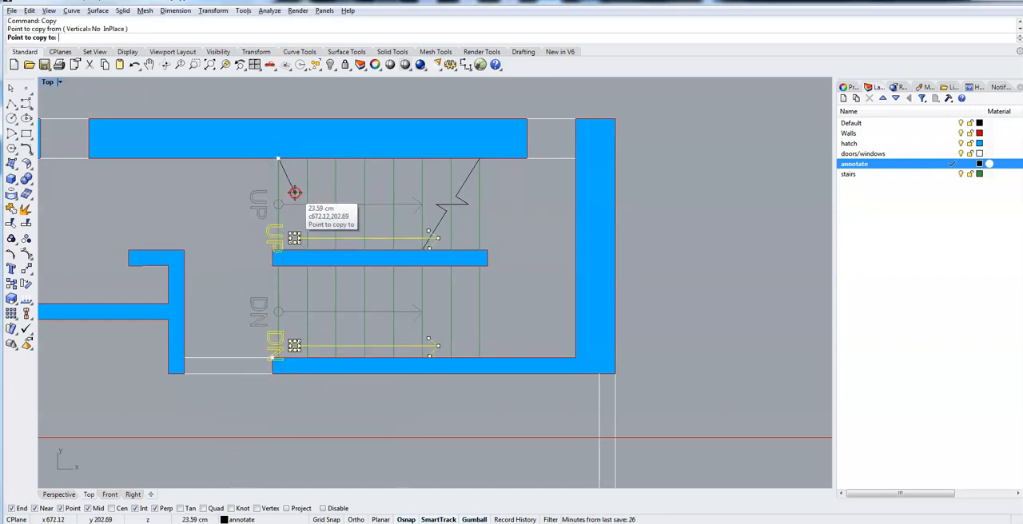
right_click(281, 345)
right_click_drag(291, 419, 325, 137)
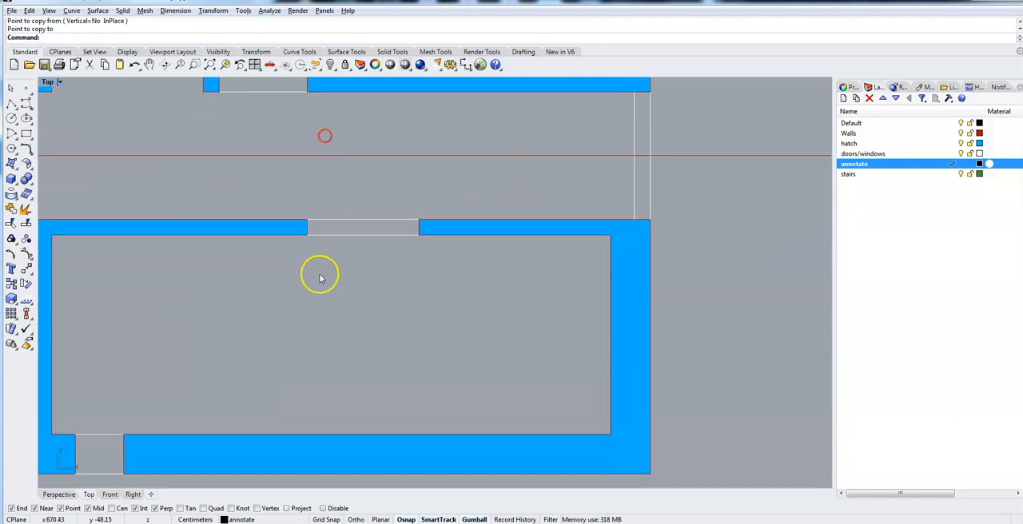
mouse_move(304, 169)
right_mouse_down()
mouse_move(272, 360)
mouse_move(284, 465)
right_mouse_up()
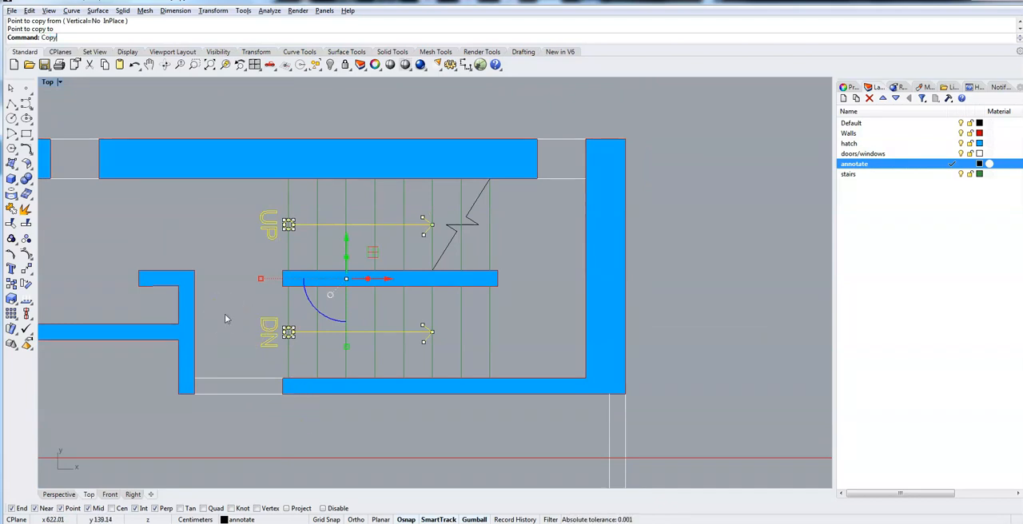
Copy the selected annotations 542 cm down, from the top end of the leftmost upper stair line to the matching point in the plan below.
key("Return")
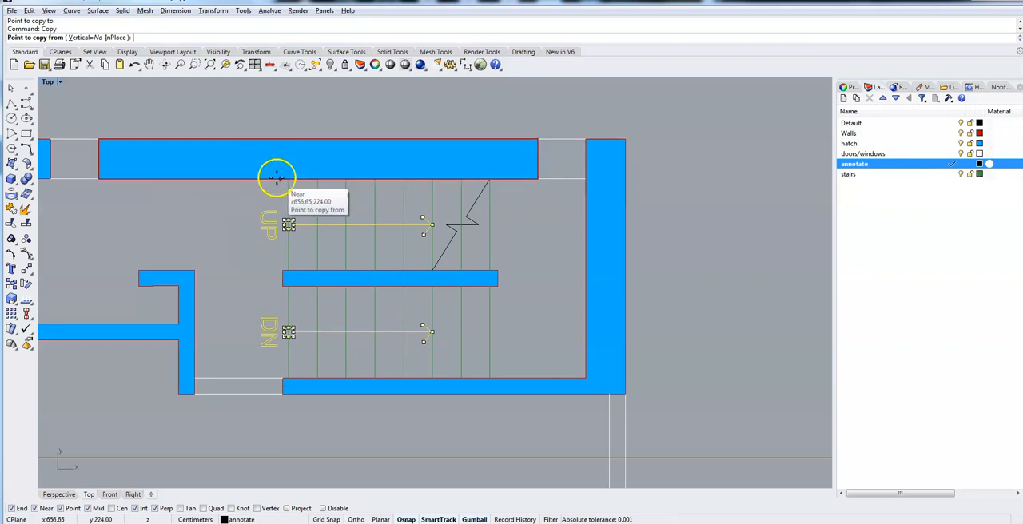
left_click(289, 179)
mouse_move(280, 408)
right_mouse_down()
mouse_move(298, 237)
mouse_move(319, 363)
right_mouse_up()
mouse_move(350, 439)
right_mouse_down()
mouse_move(345, 373)
mouse_move(338, 393)
right_mouse_up()
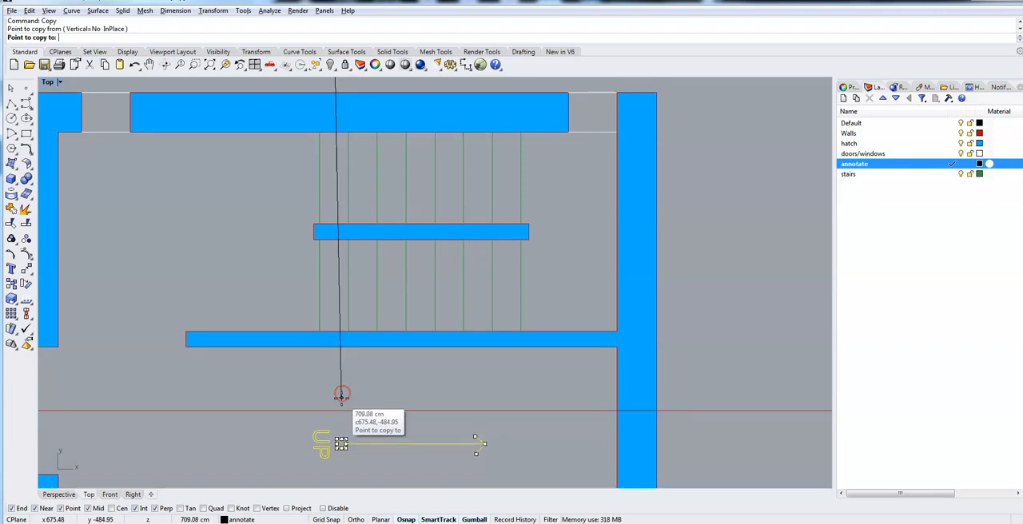
left_click(321, 132)
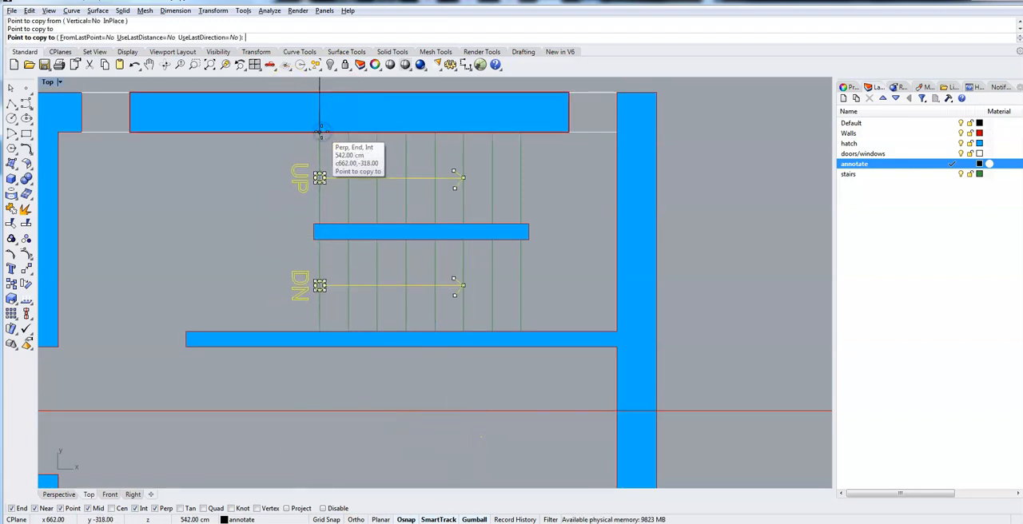
key("Return")
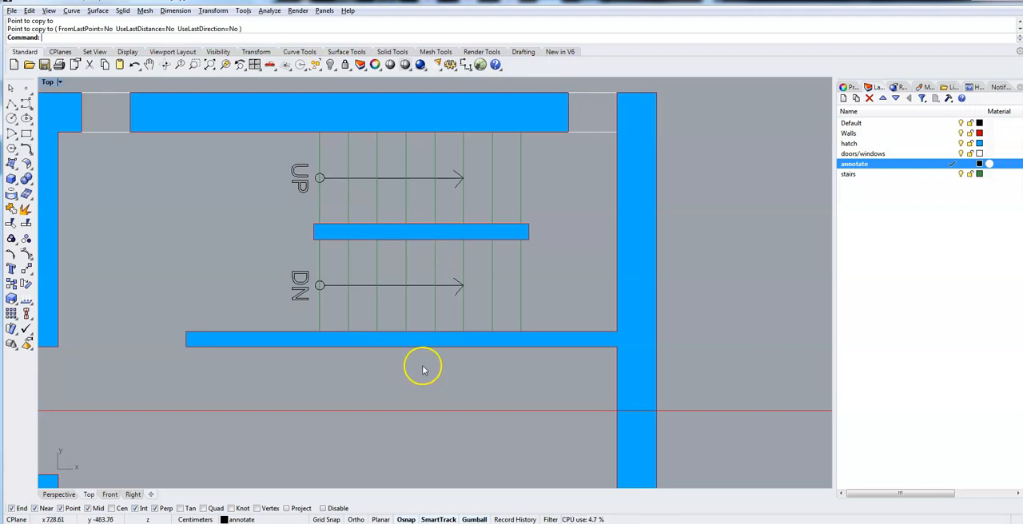
left_click(552, 217)
right_click_drag(552, 217, 427, 386)
scroll(349, 158, "down", 4)
mouse_move(349, 157)
right_mouse_down()
mouse_move(375, 264)
mouse_move(360, 117)
right_mouse_up()
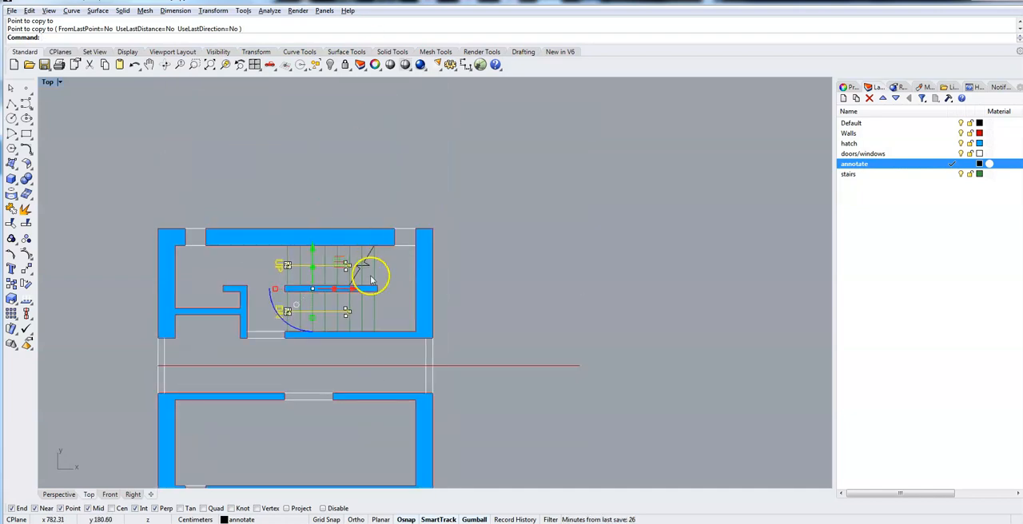